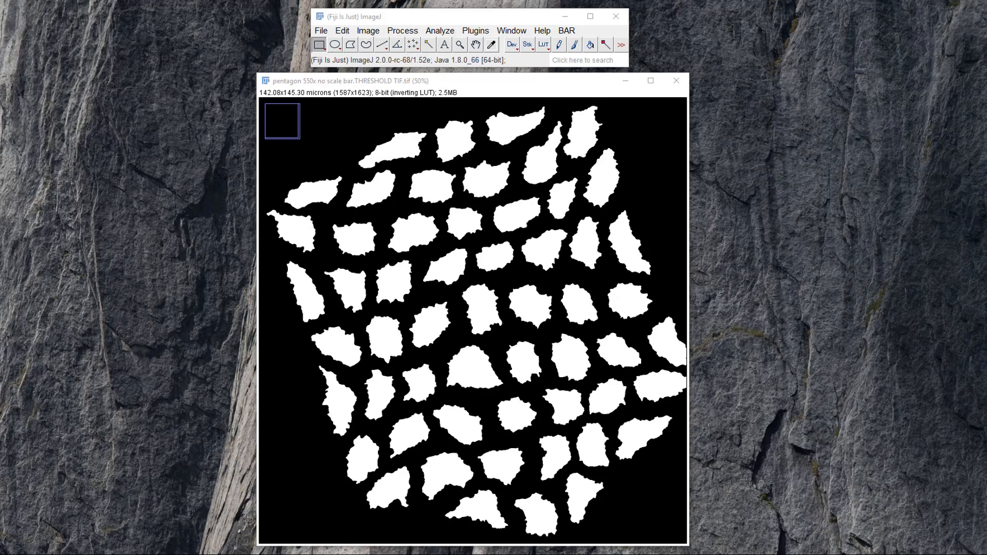
Activate the Wand tool and accept the existing pixel-to-micron scale of the threshold image in Set Scale.
click(428, 45)
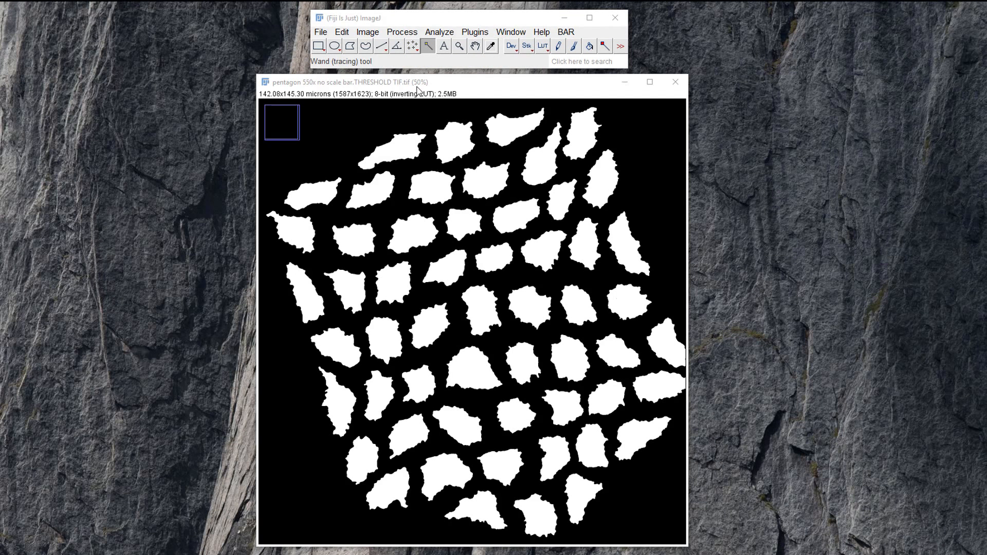
click(445, 33)
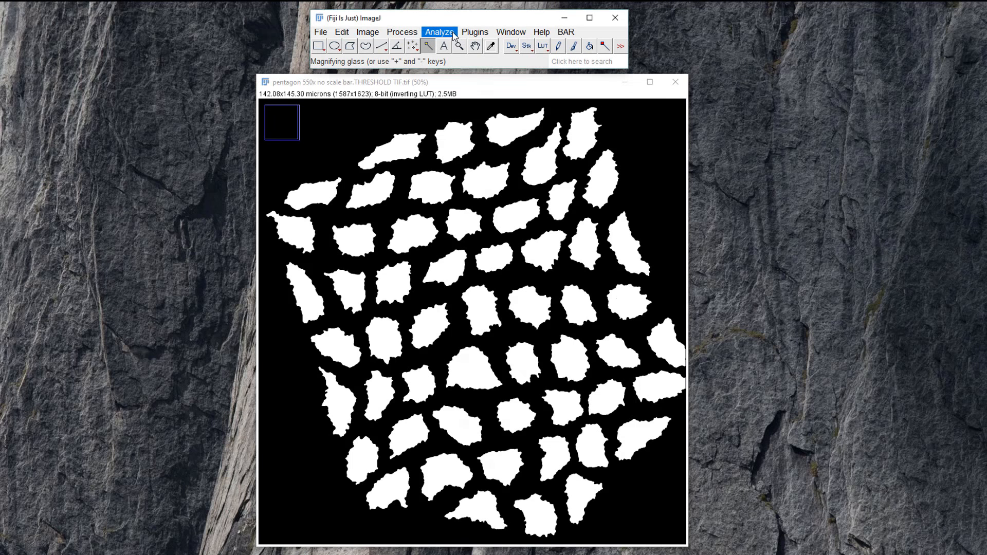
click(483, 154)
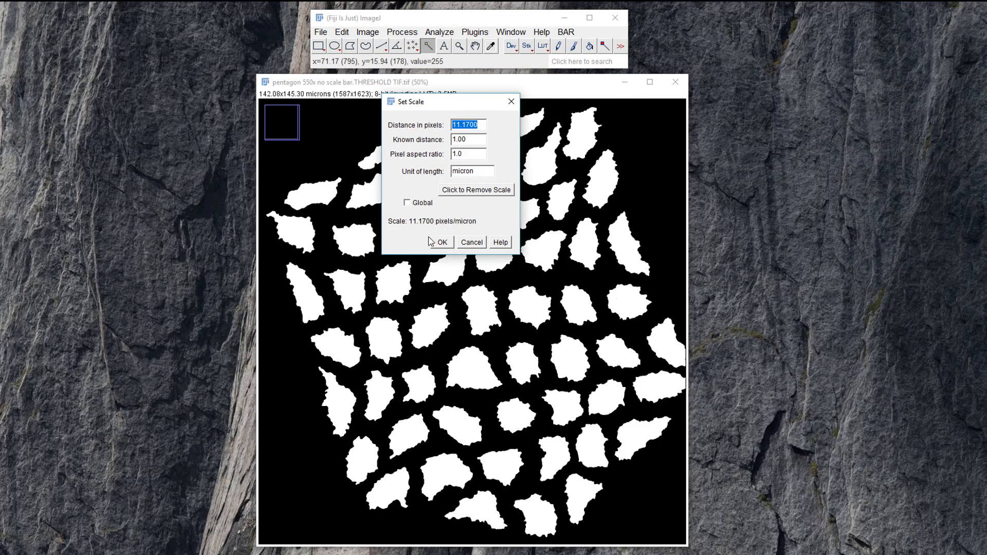
click(442, 243)
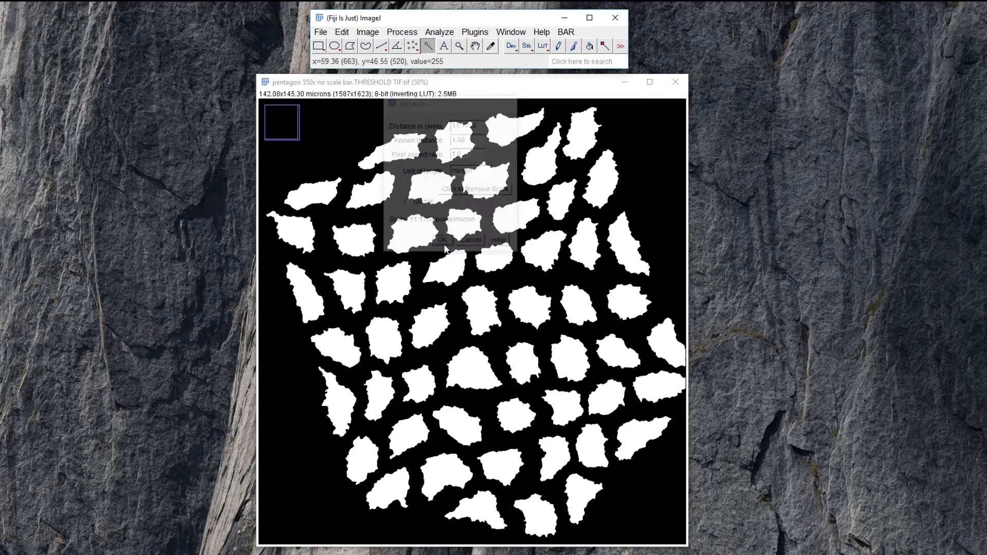
Configure Set Measurements without Bounding rectangle and Feret's diameter, keeping Area, Perimeter, Shape descriptors and Display label.
click(440, 32)
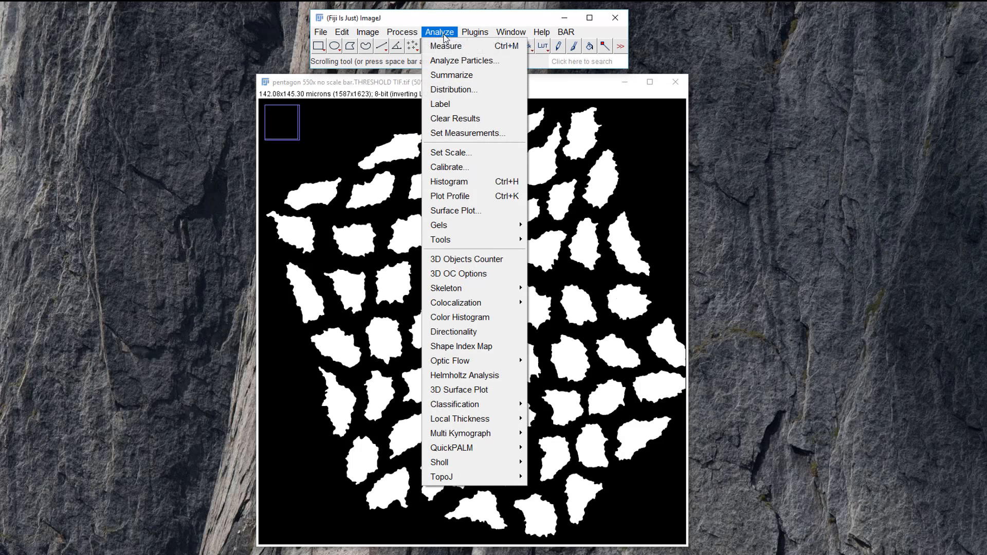
click(465, 134)
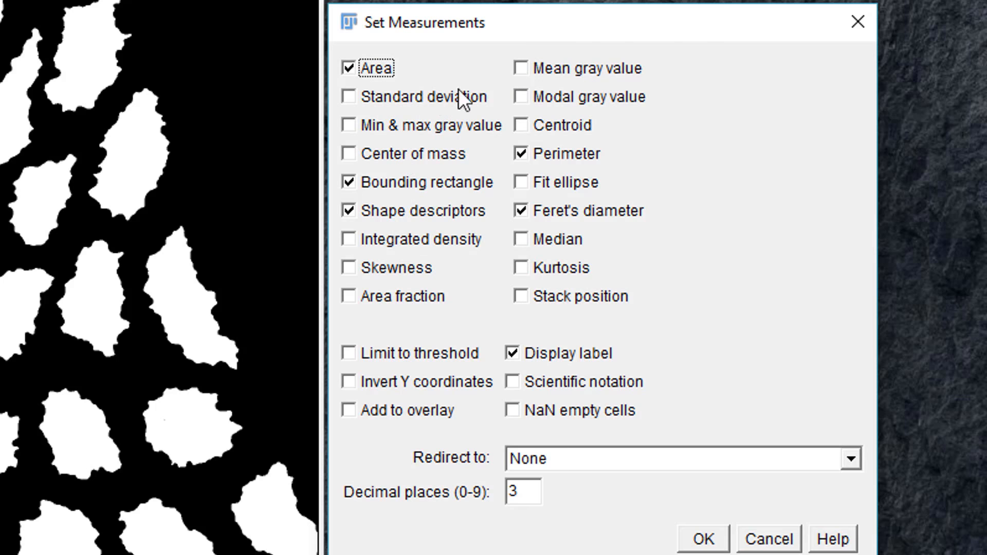
click(356, 180)
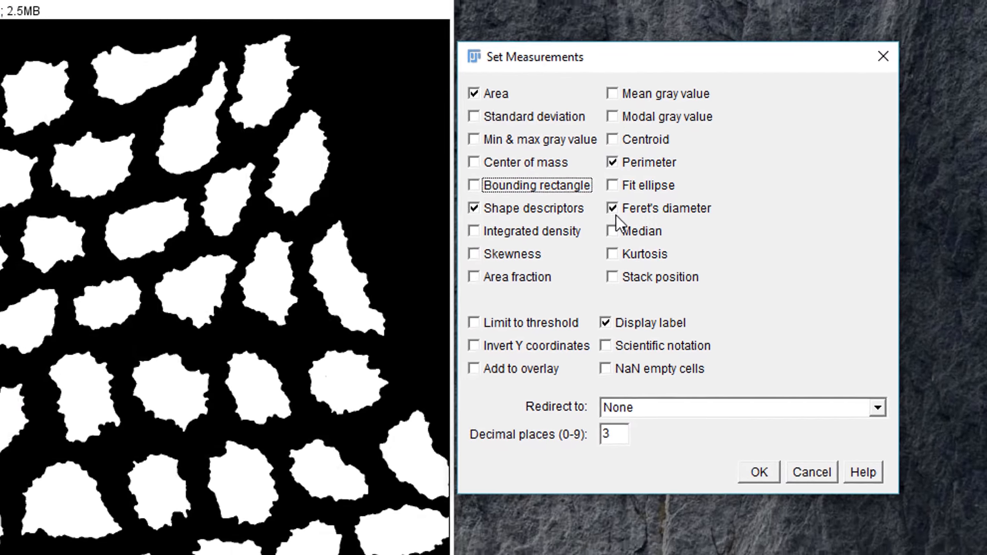
click(613, 209)
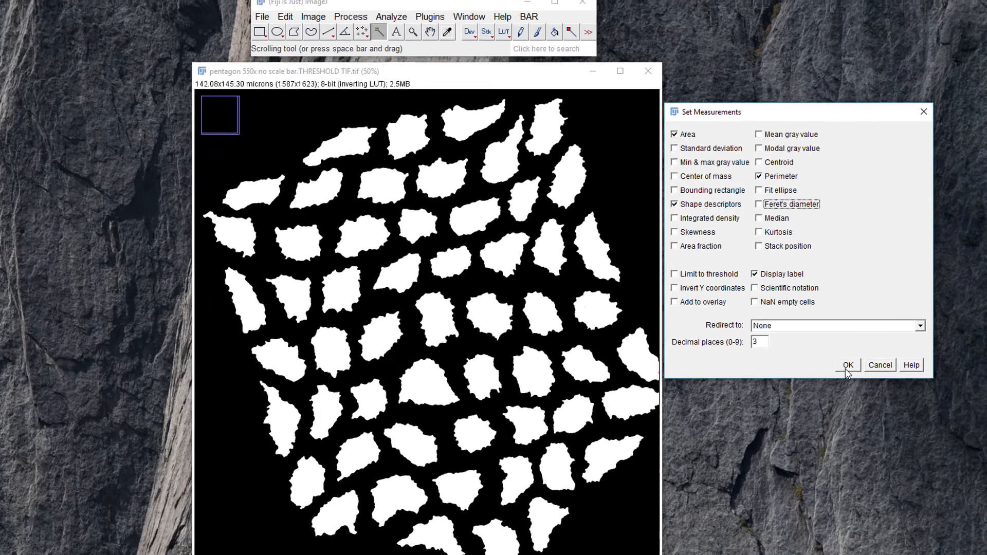
click(760, 472)
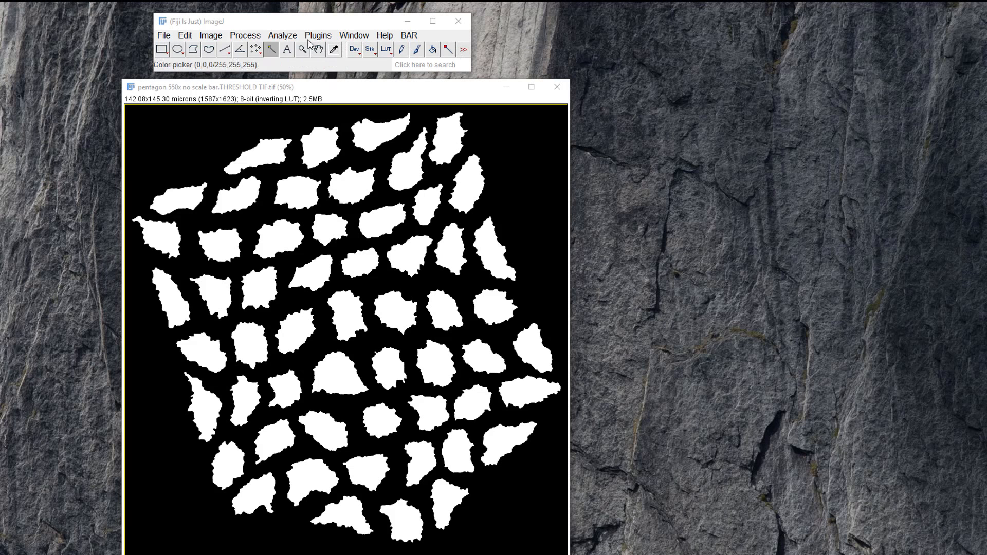
Run Analyze Particles with size 0-Infinity, circularity 0.00-1.00 and Show set to Nothing, displaying results and adding particles to the Manager.
click(291, 39)
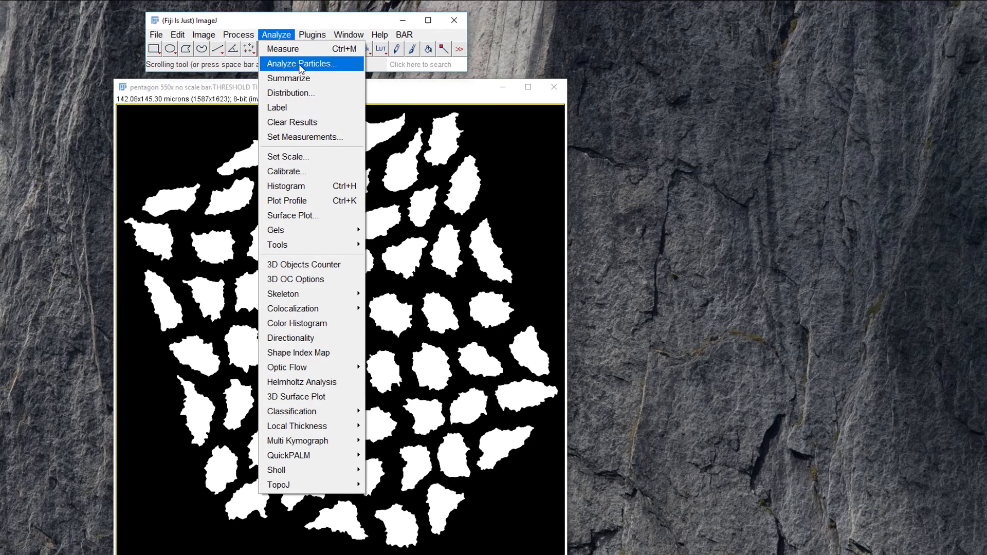
click(305, 64)
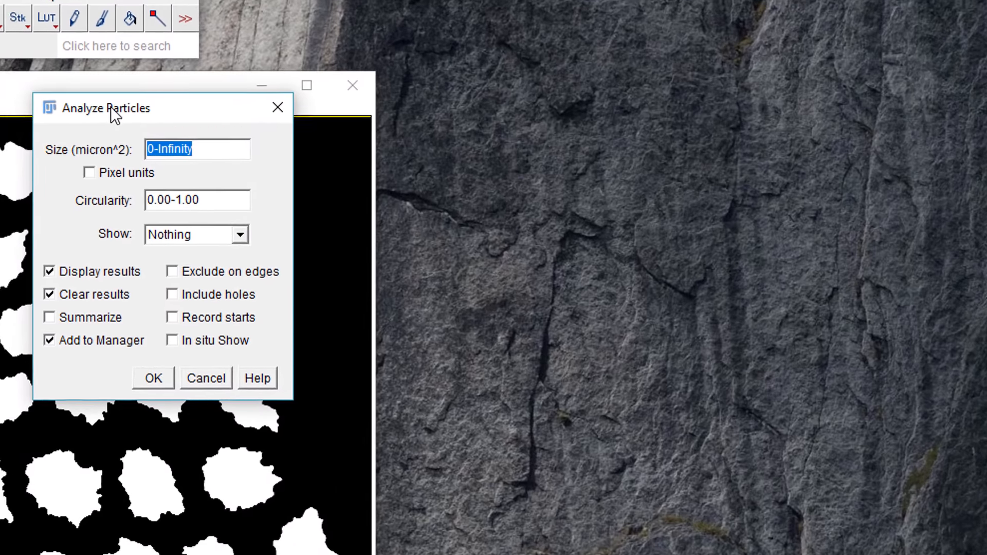
drag(364, 98, 604, 97)
drag(420, 106, 421, 101)
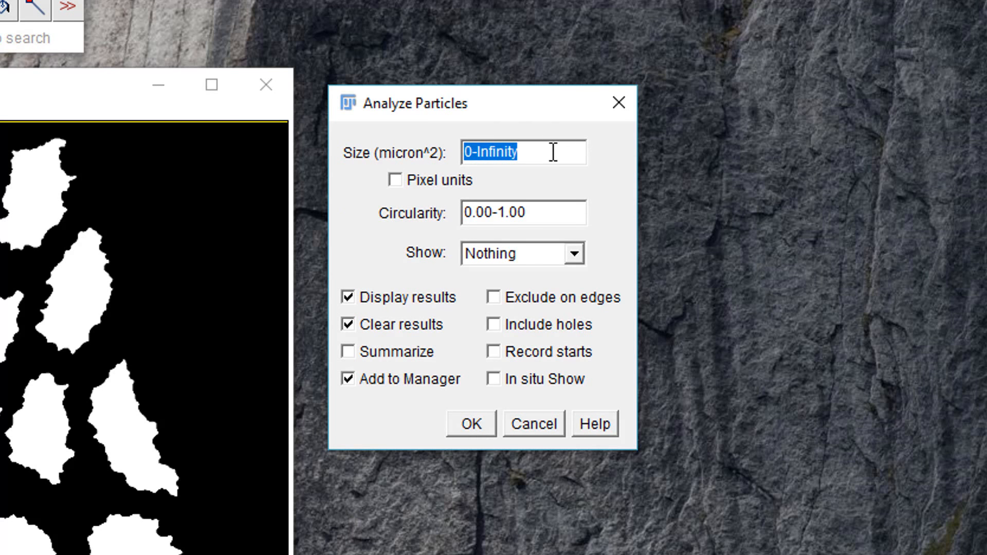
click(542, 217)
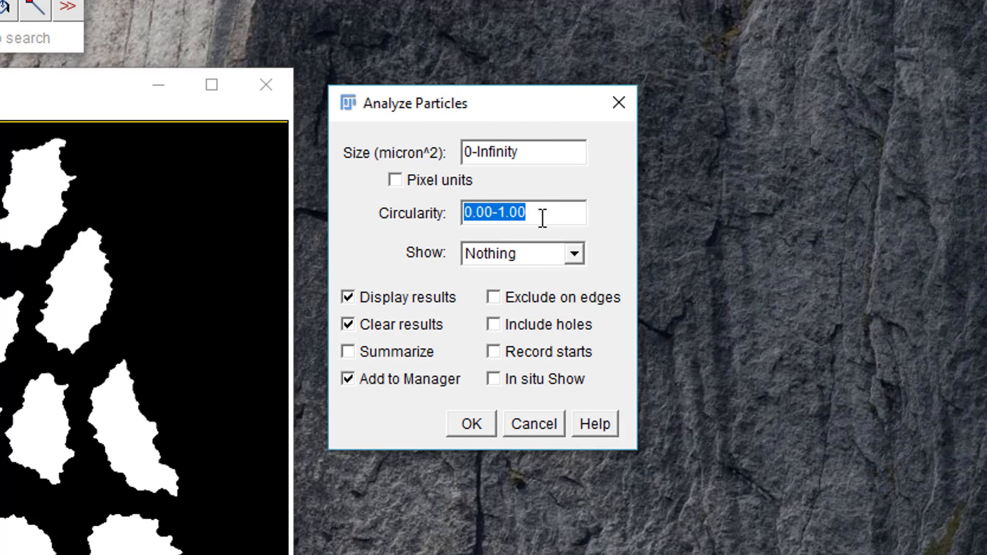
click(547, 249)
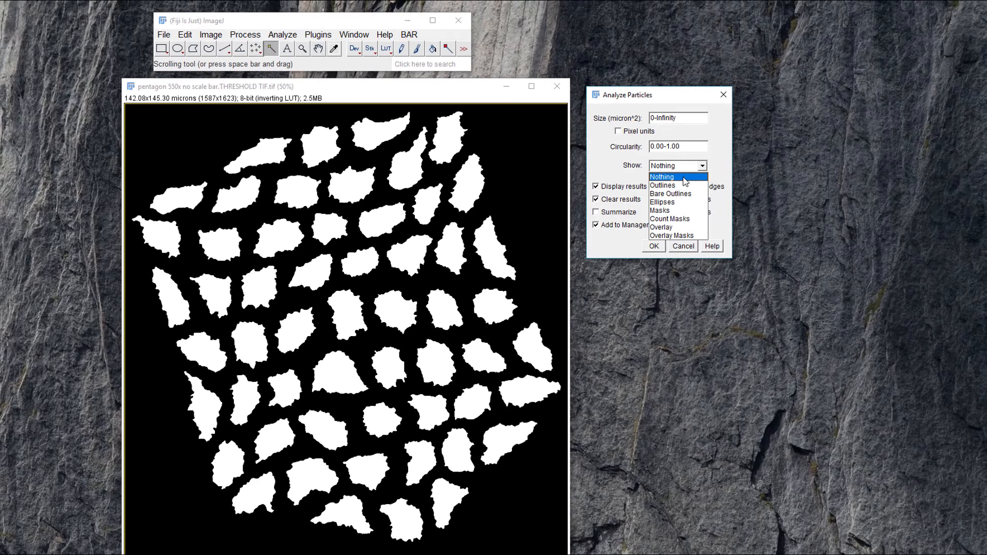
click(669, 185)
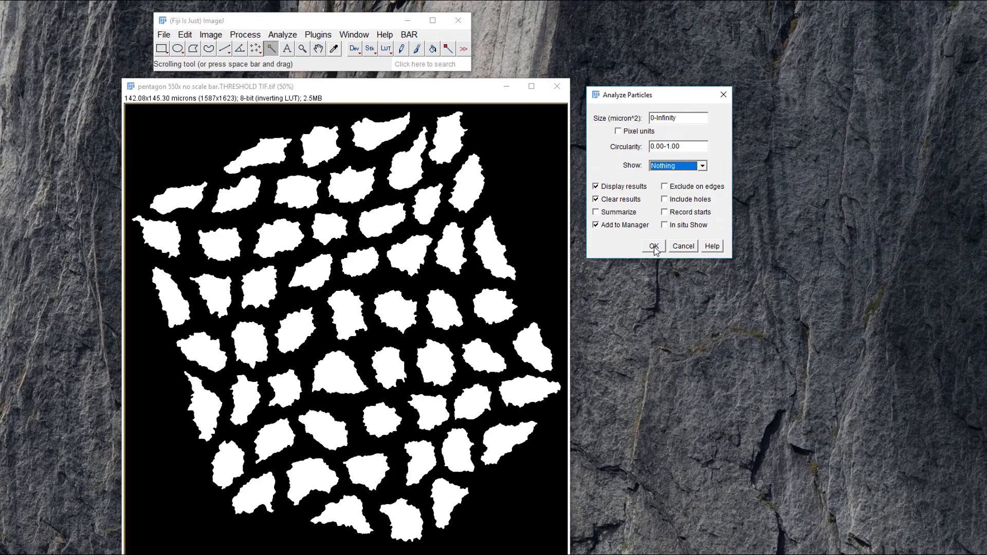
click(640, 260)
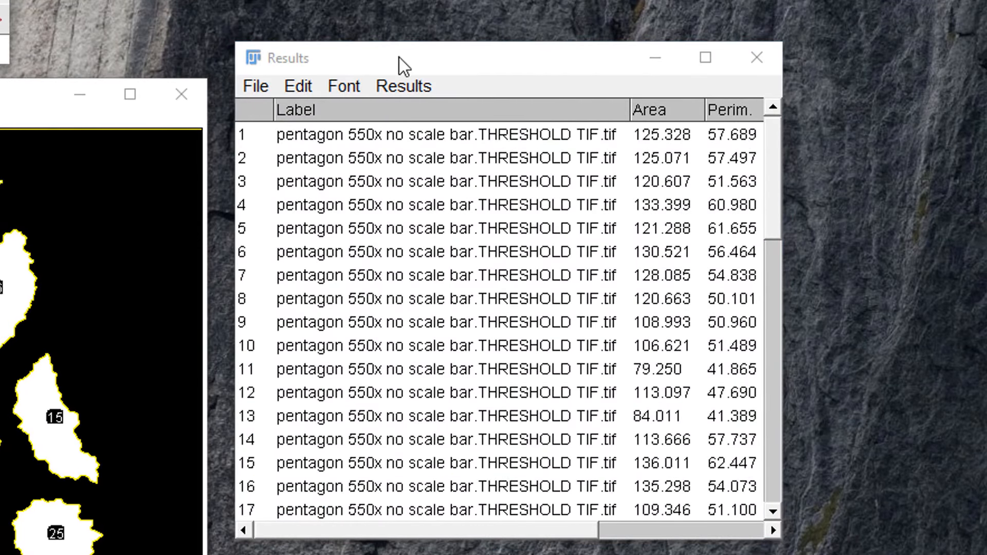
Examine the shape columns of the Results table and select individual ROIs in the ROI Manager to locate their particles.
drag(400, 58, 385, 72)
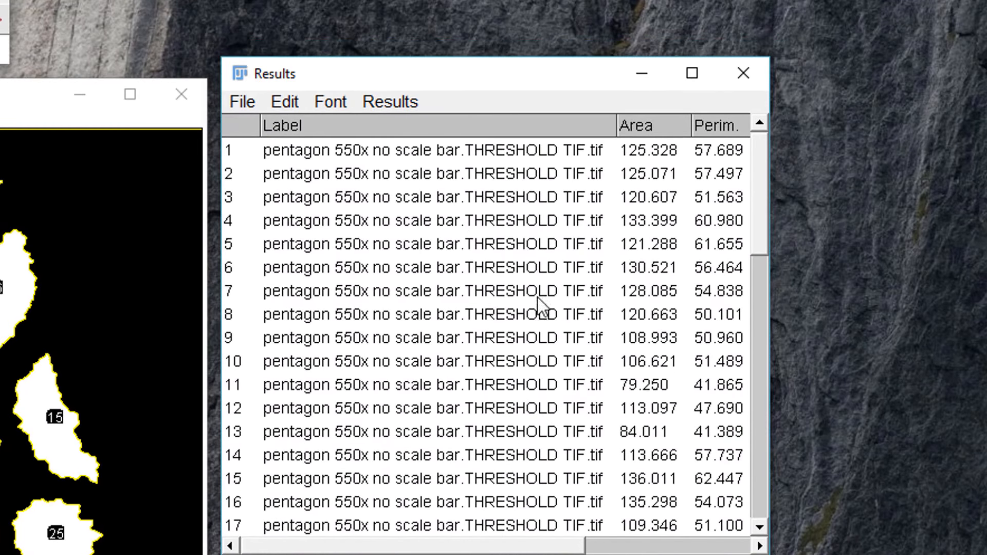
drag(469, 545, 653, 535)
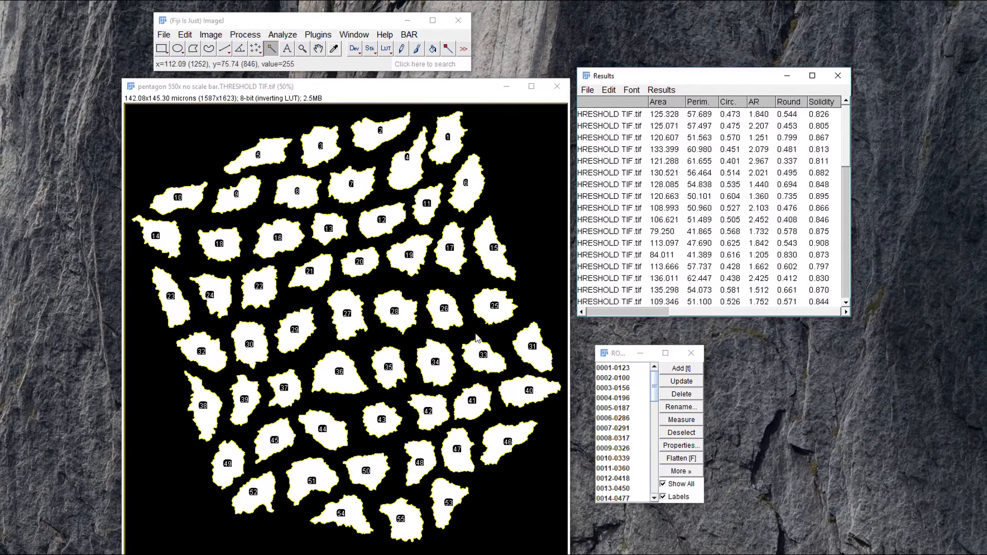
click(604, 354)
click(611, 353)
drag(611, 357, 609, 347)
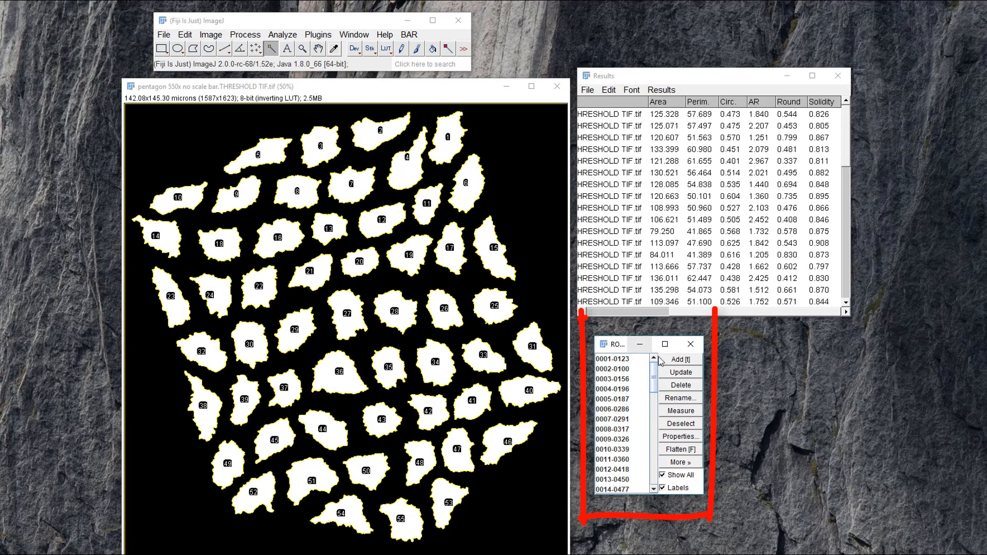
drag(655, 375, 653, 422)
click(617, 381)
click(631, 408)
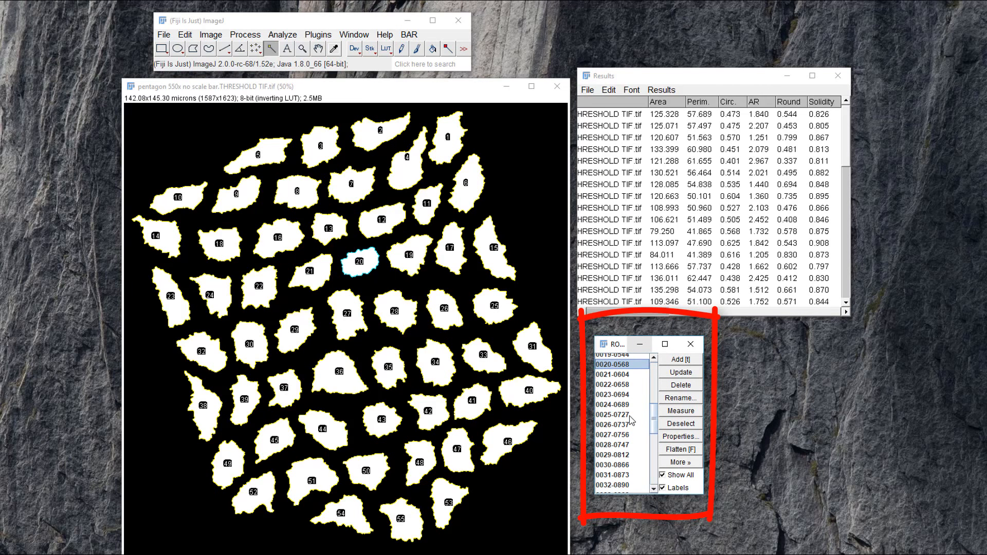
click(633, 419)
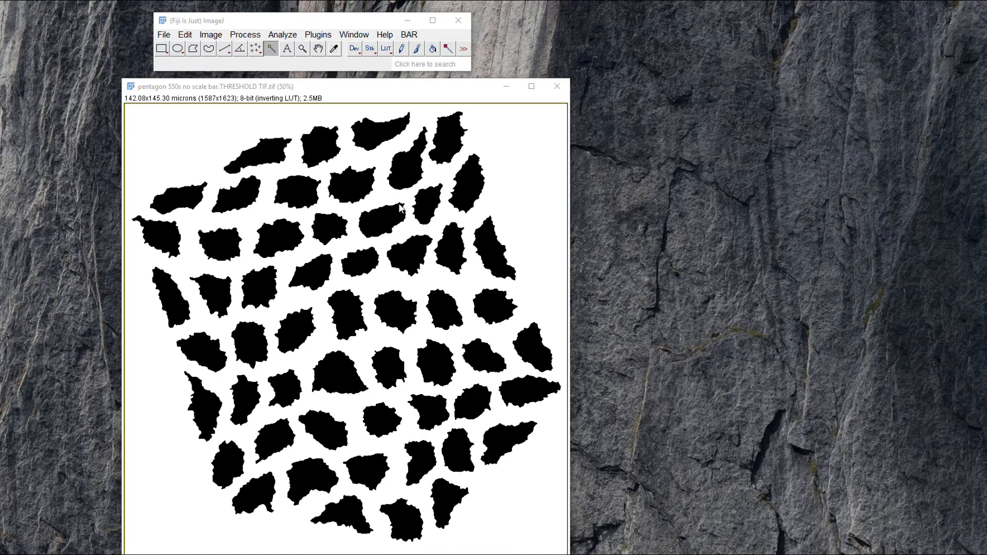
Run Analyze Particles with unchanged settings on the image showing black particles on a white background.
click(283, 34)
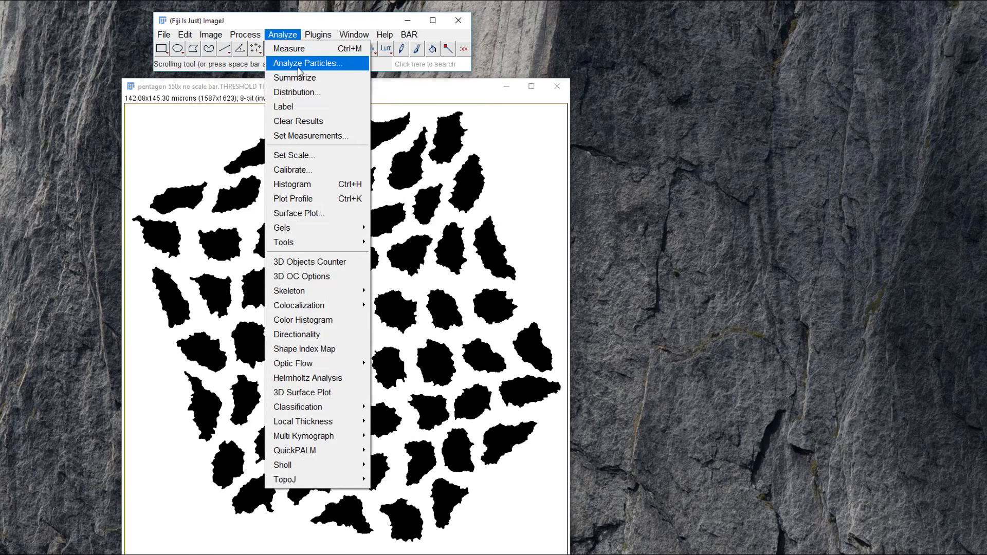
click(299, 63)
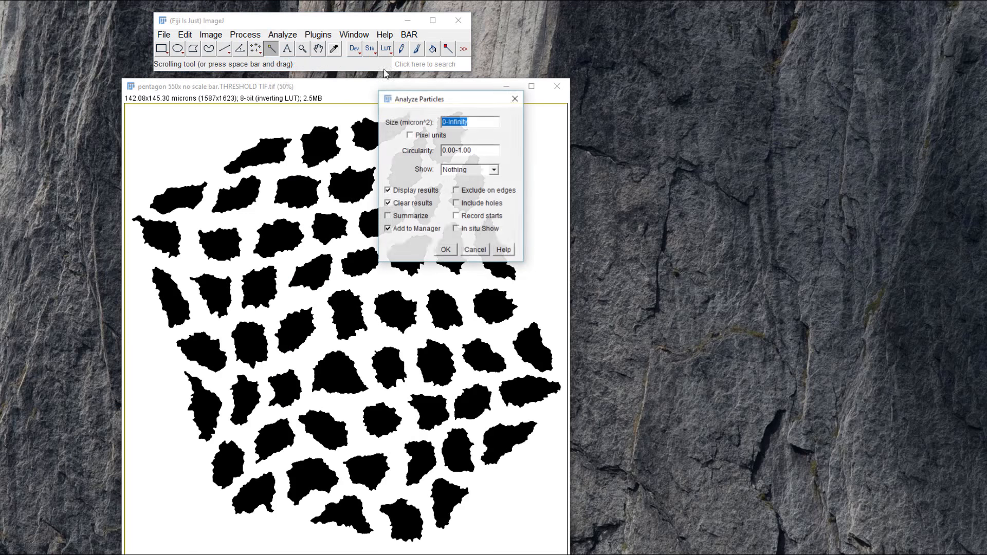
click(446, 249)
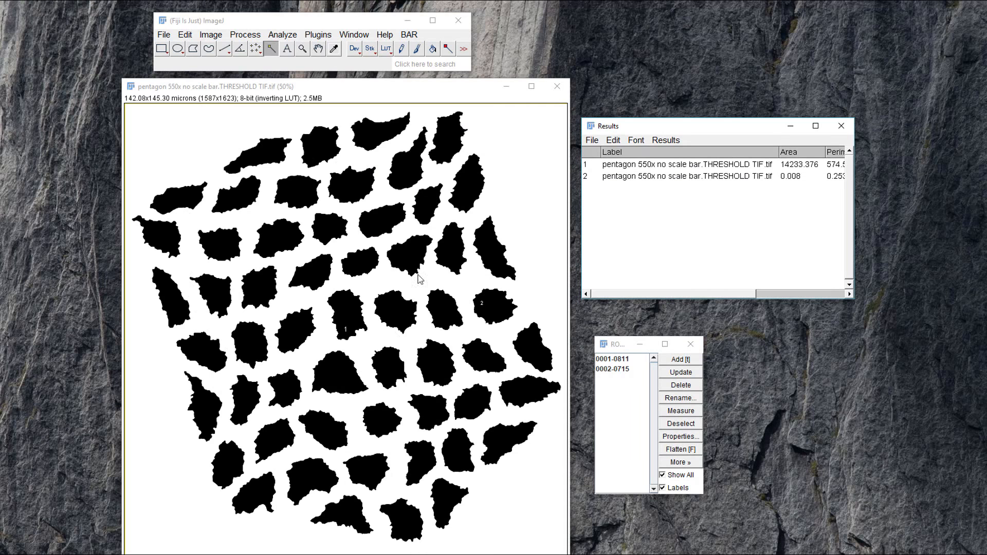
Close the ROI Manager, discarding its ROIs, and clear the measurements without saving them.
click(690, 345)
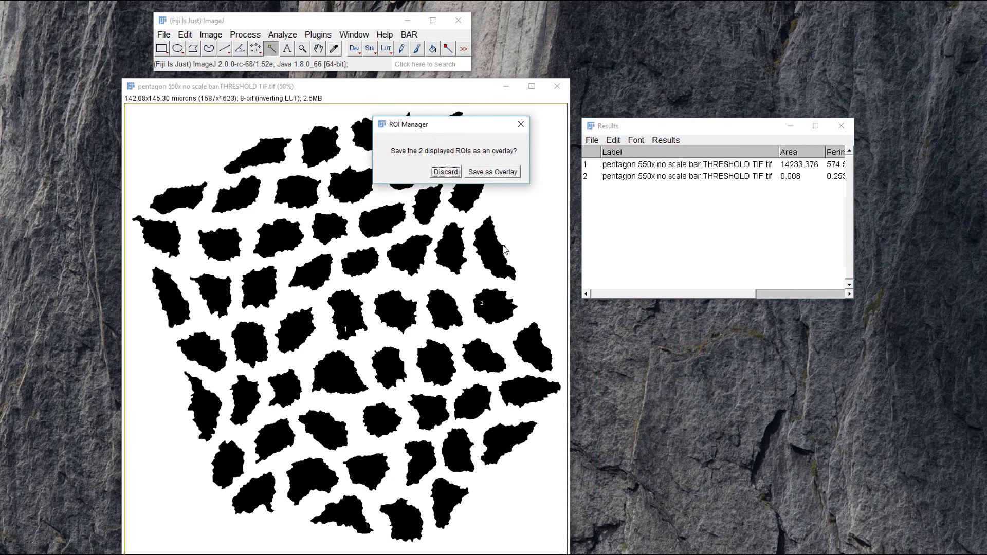
click(445, 170)
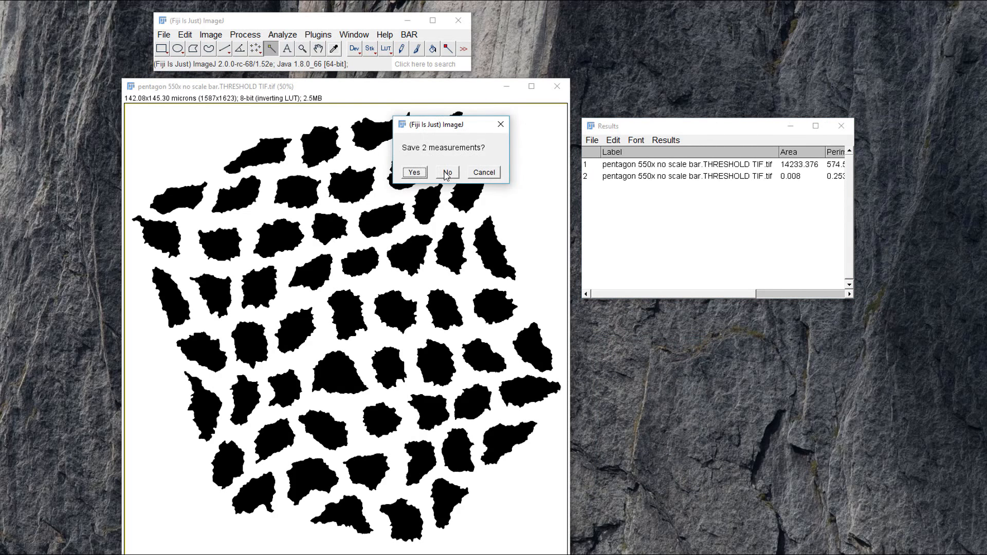
click(445, 168)
Invert the image to white particles on black and rerun Analyze Particles with results displayed and particles added to the Manager.
click(194, 37)
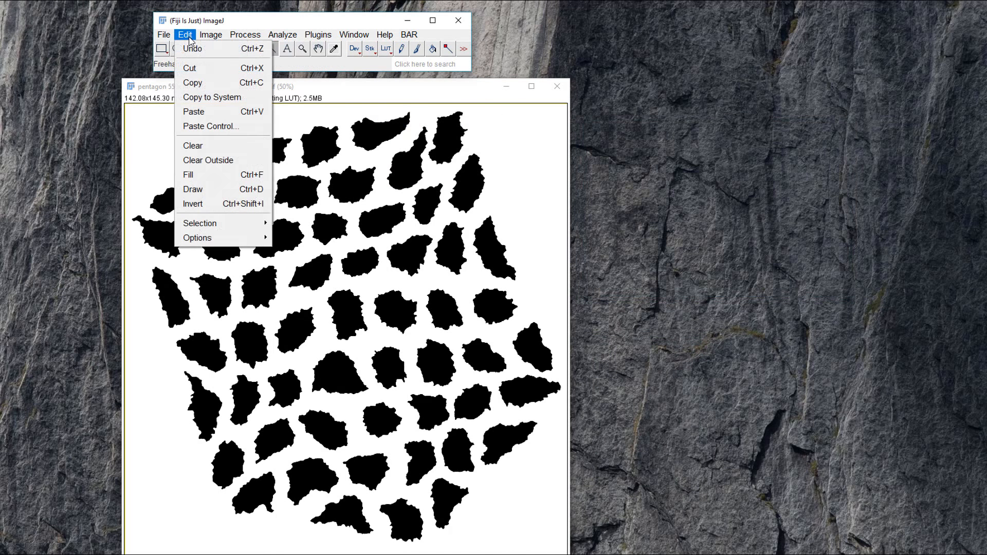
click(197, 205)
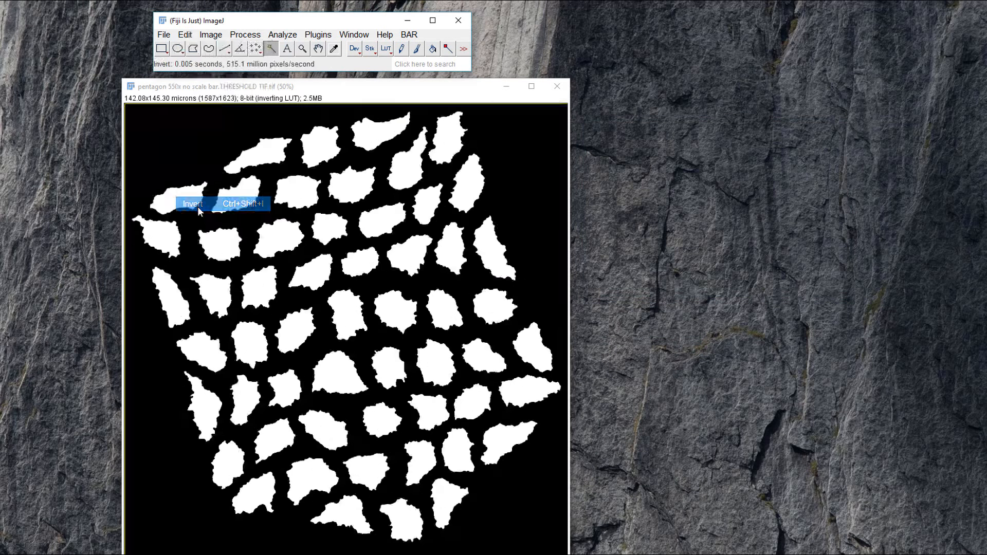
click(282, 34)
click(299, 63)
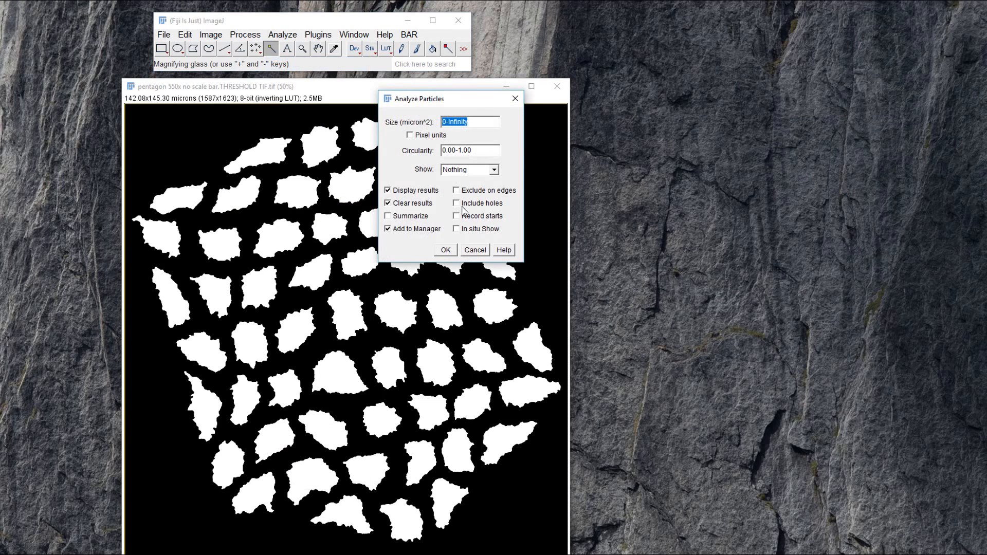
click(446, 250)
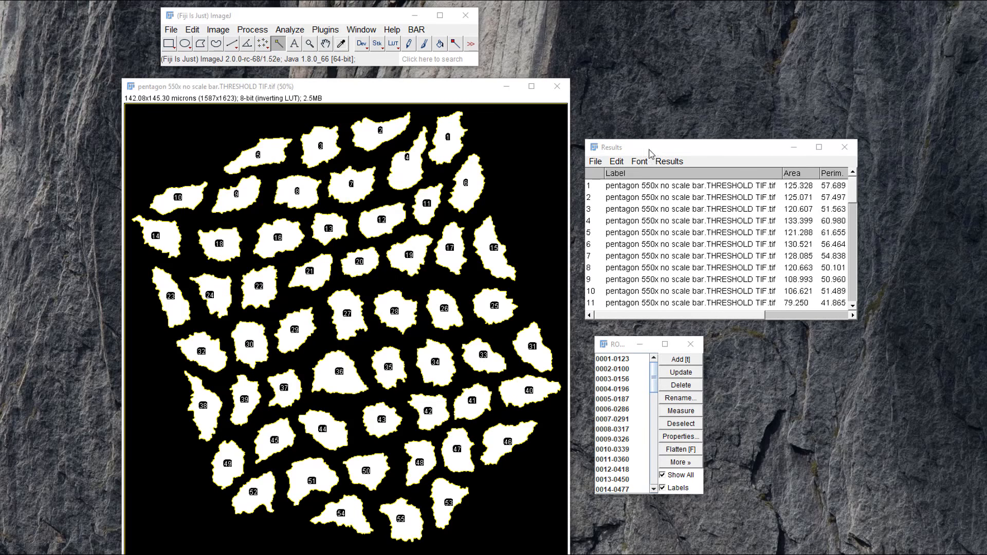
Save the Results table to the Desktop as Results.csv.
click(597, 163)
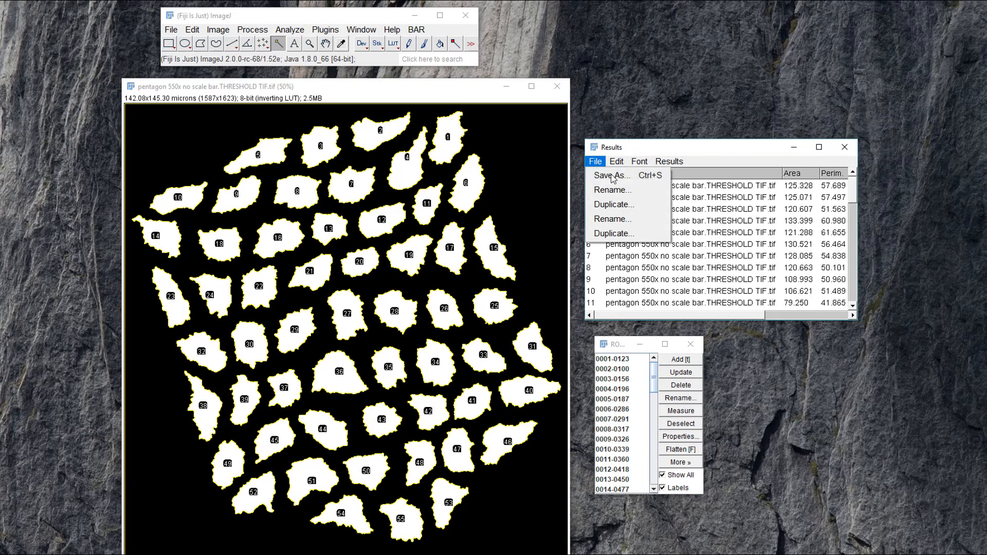
click(612, 177)
click(100, 208)
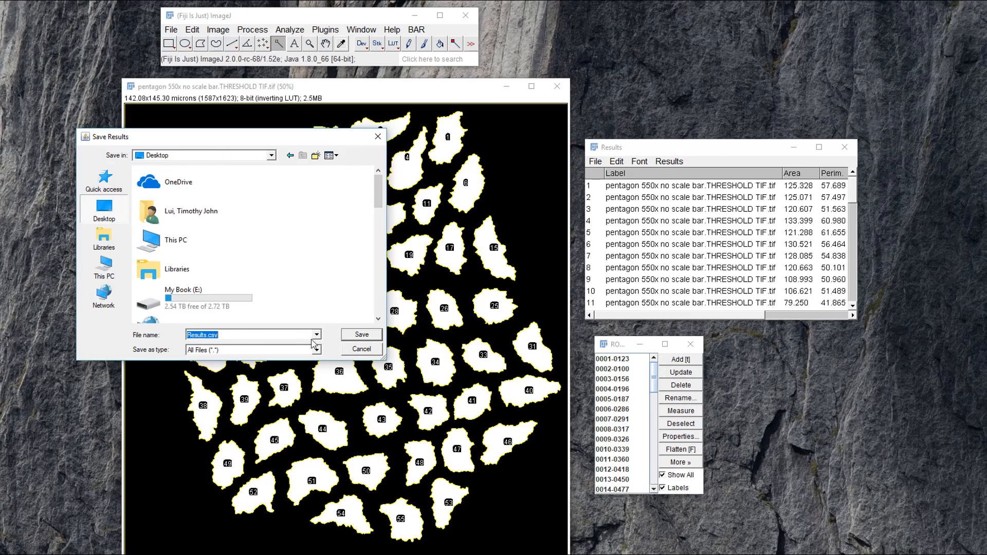
click(356, 337)
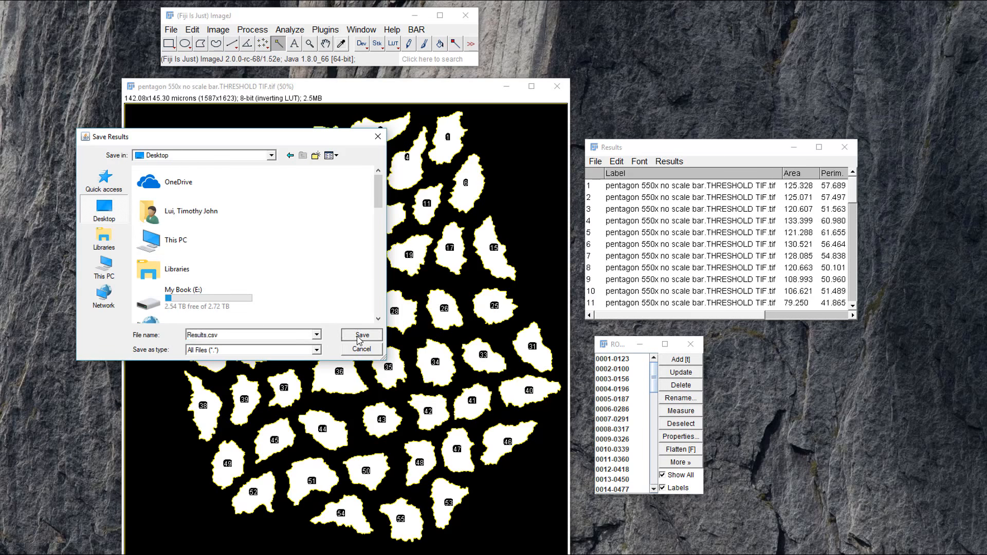
Move the Results.csv file to a free spot on the desktop and open it in Excel to review the measurements.
drag(43, 29, 703, 81)
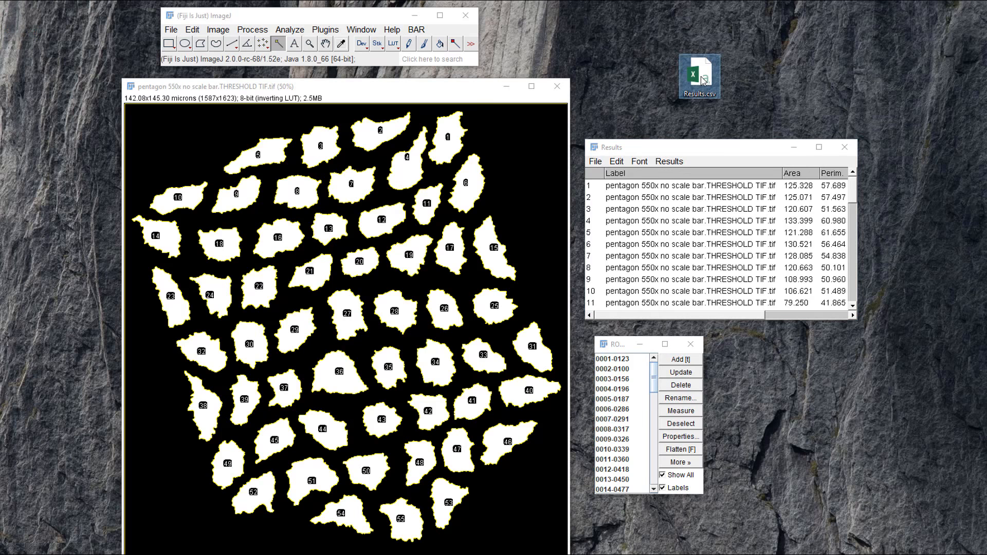
double_click(704, 80)
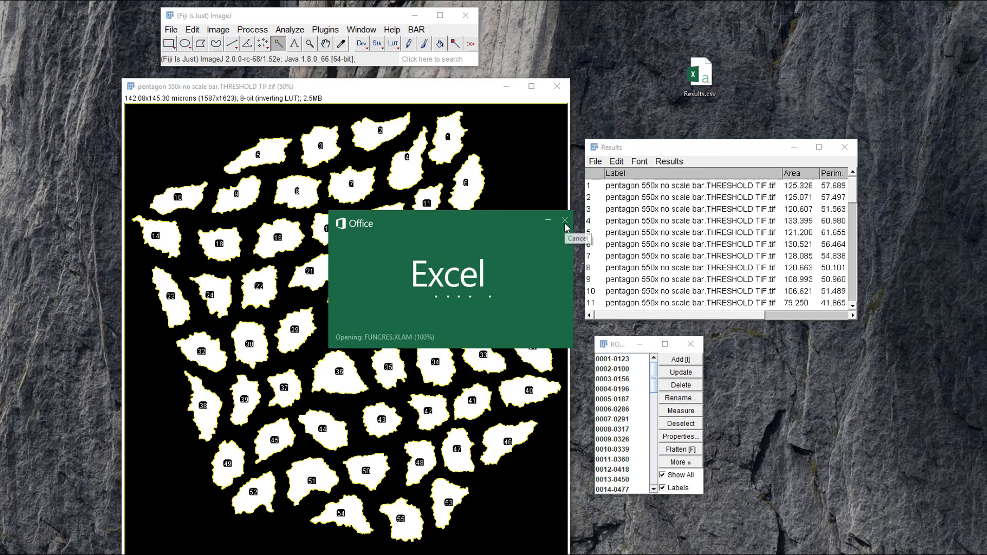
scroll(436, 214, down, 1)
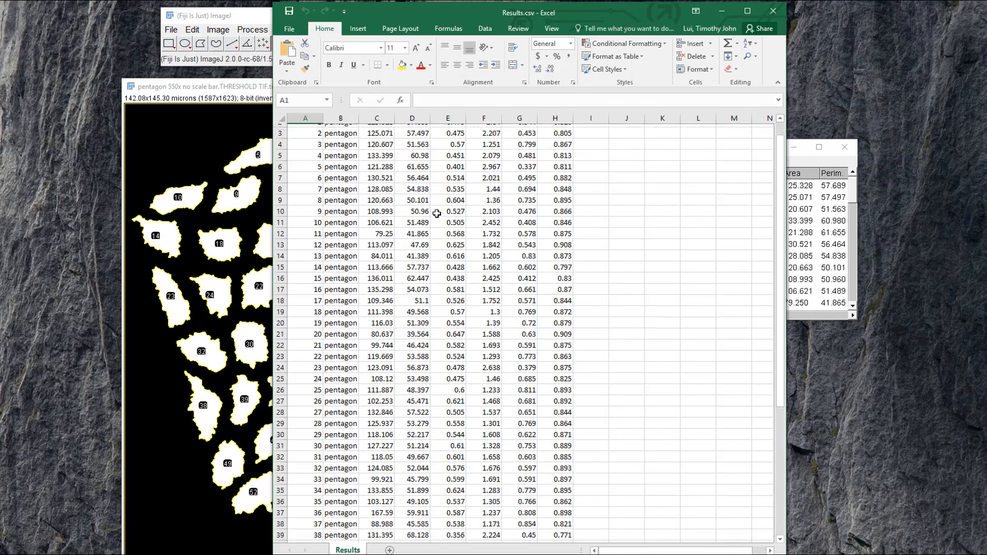
Look through all the measurement rows of Results.csv and close the workbook.
scroll(437, 214, down, 12)
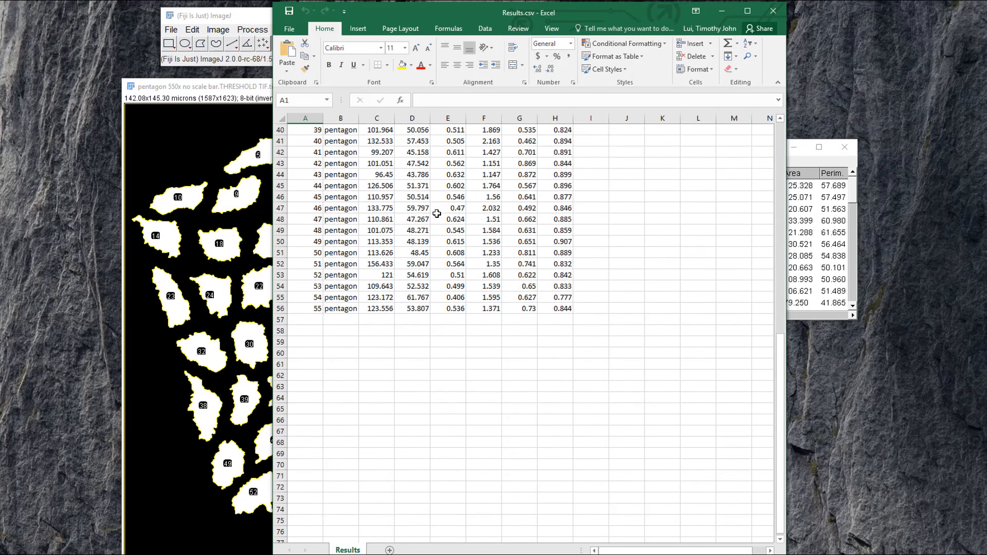
scroll(437, 213, up, 13)
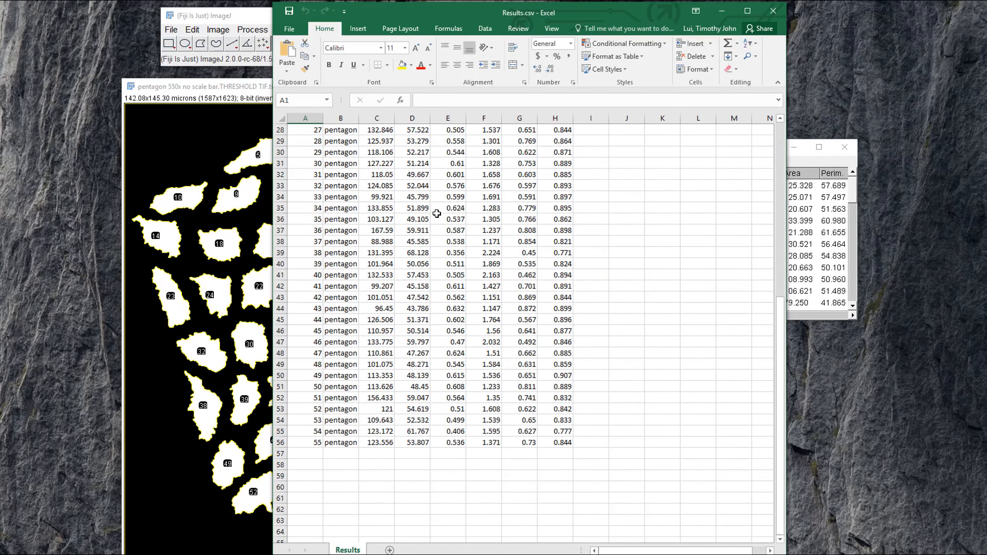
click(771, 10)
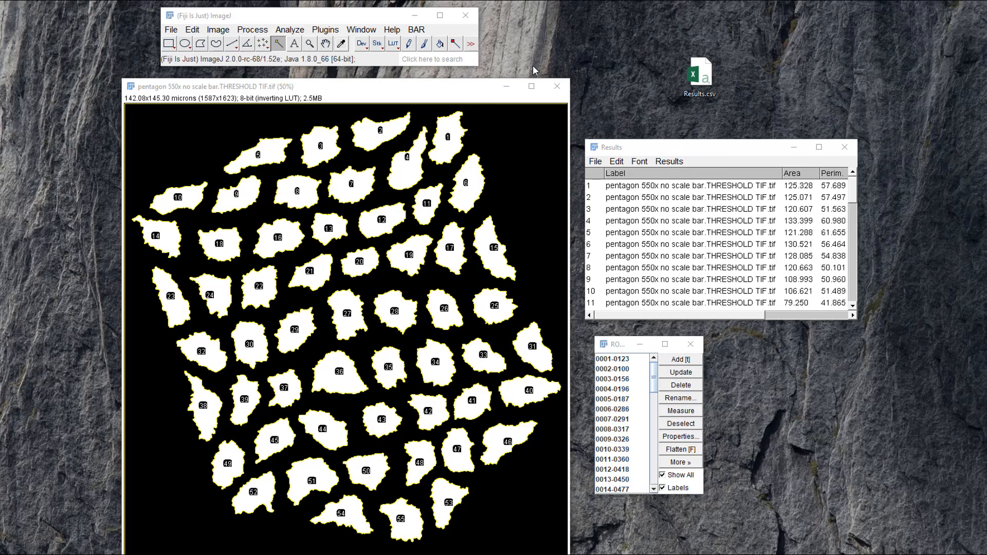
Plot the distribution of the particles' Area with the BAR Distribution Plotter, using number of values and Freedman-Diaconis binning, and inspect the histogram.
click(419, 31)
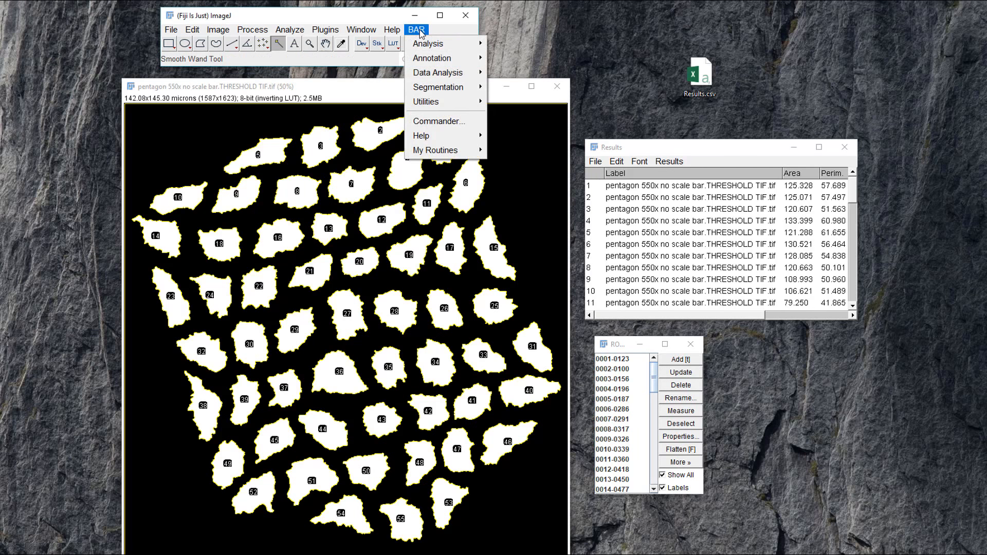
click(420, 30)
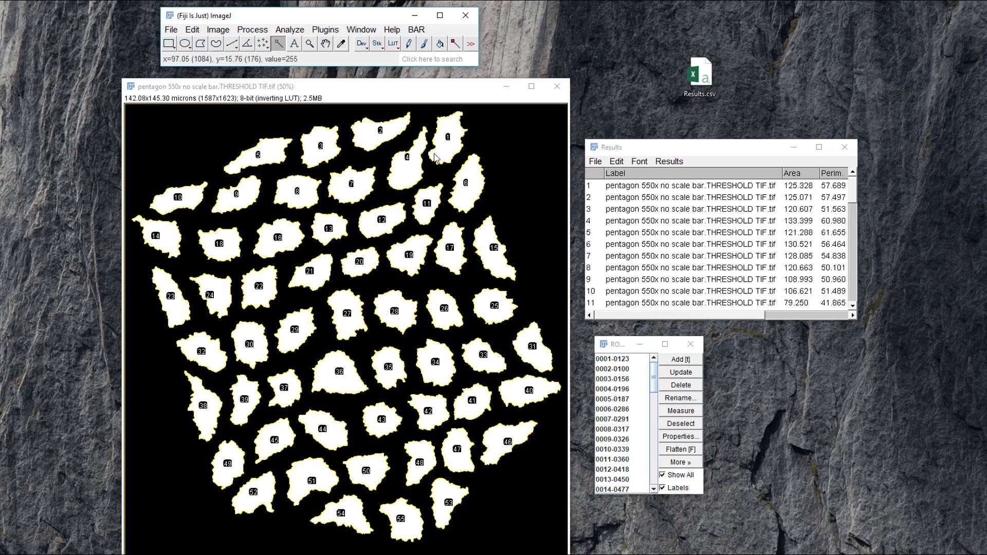
click(416, 29)
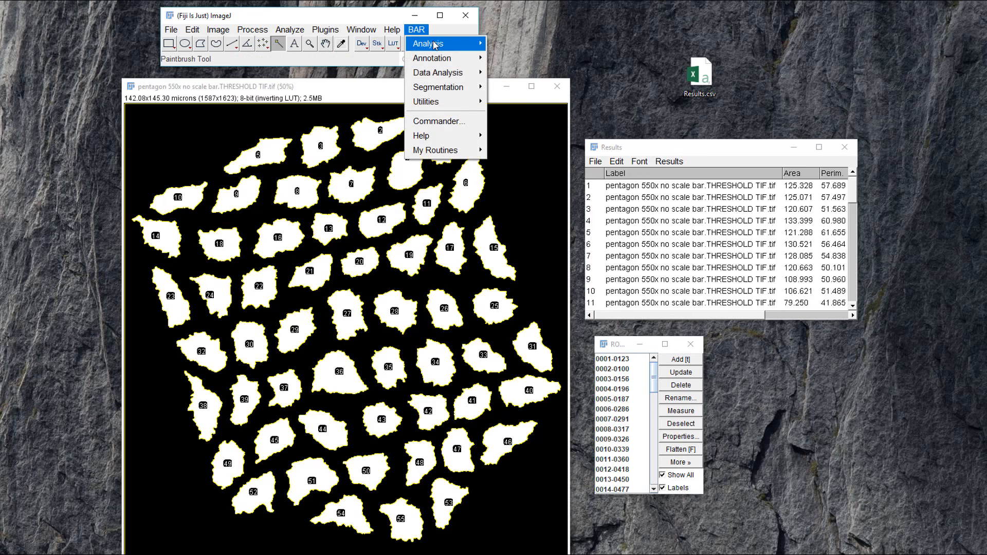
mouse_move(447, 74)
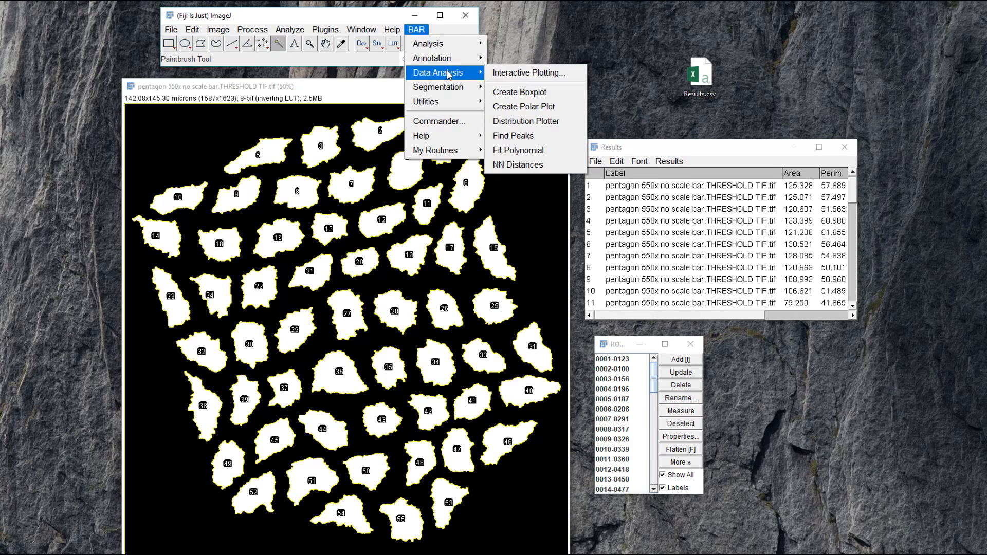
click(534, 122)
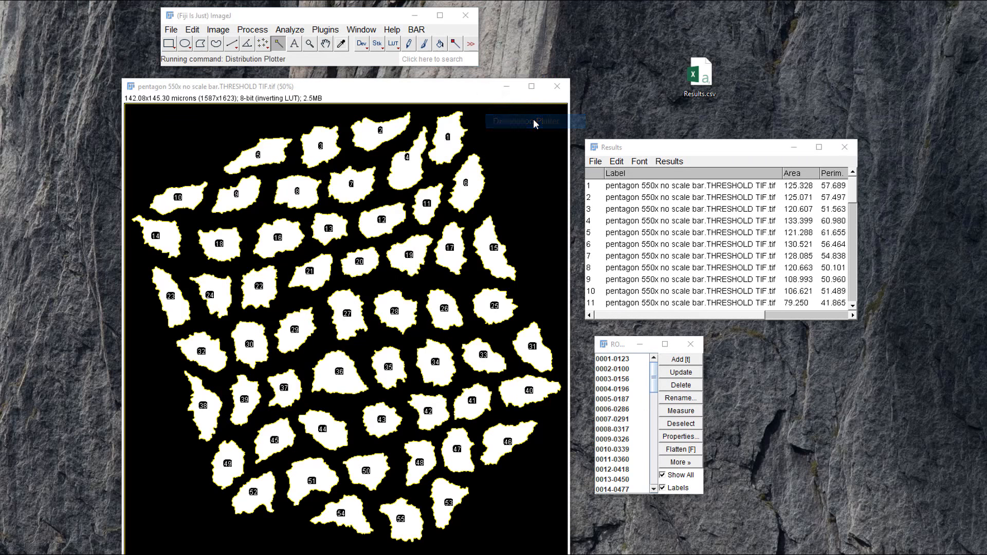
drag(469, 100, 442, 131)
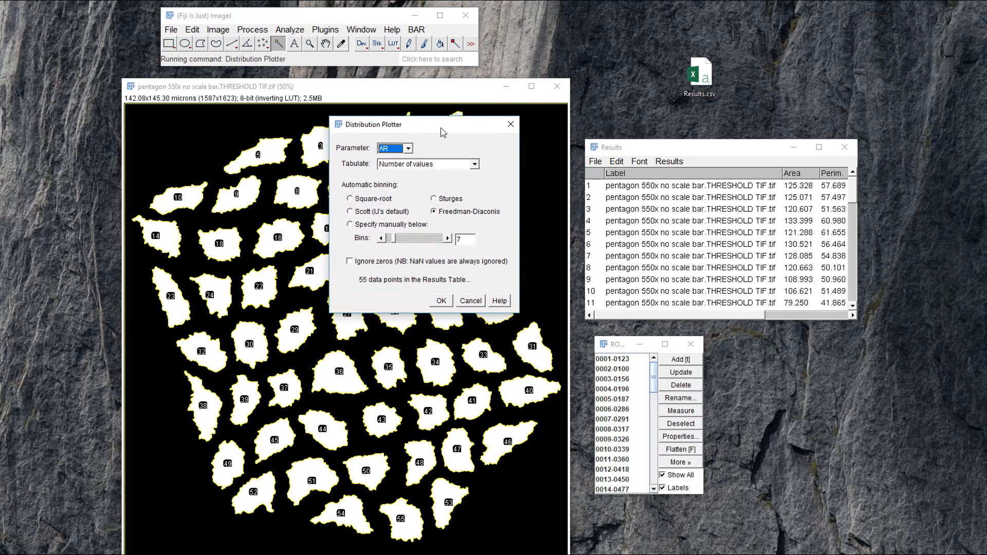
click(409, 149)
click(405, 169)
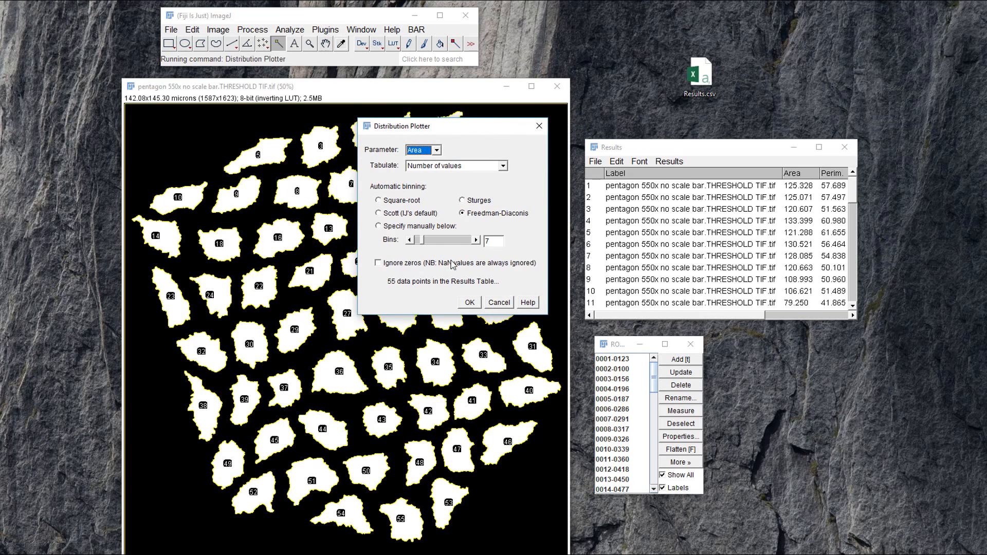
click(469, 302)
drag(57, 68, 749, 334)
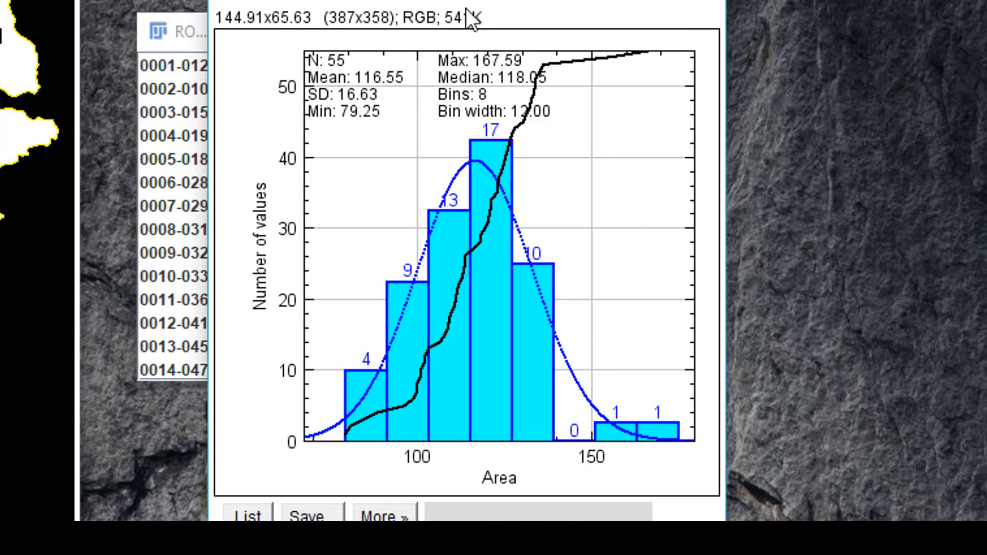
drag(456, 10, 443, 0)
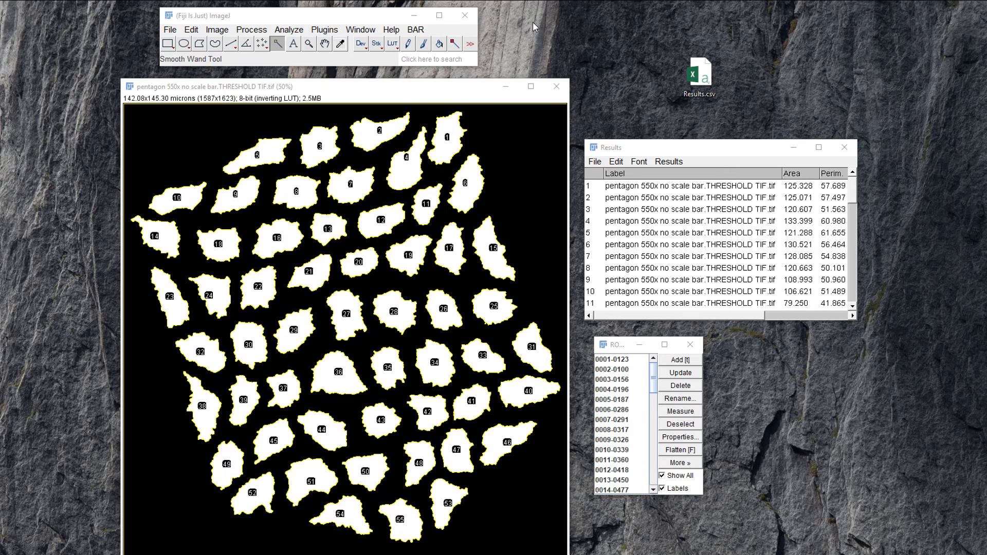
Color-code the particle ROIs by Area with the BAR ROI Color Coder, using the mpl-viridis LUT and 80% opacity.
click(415, 30)
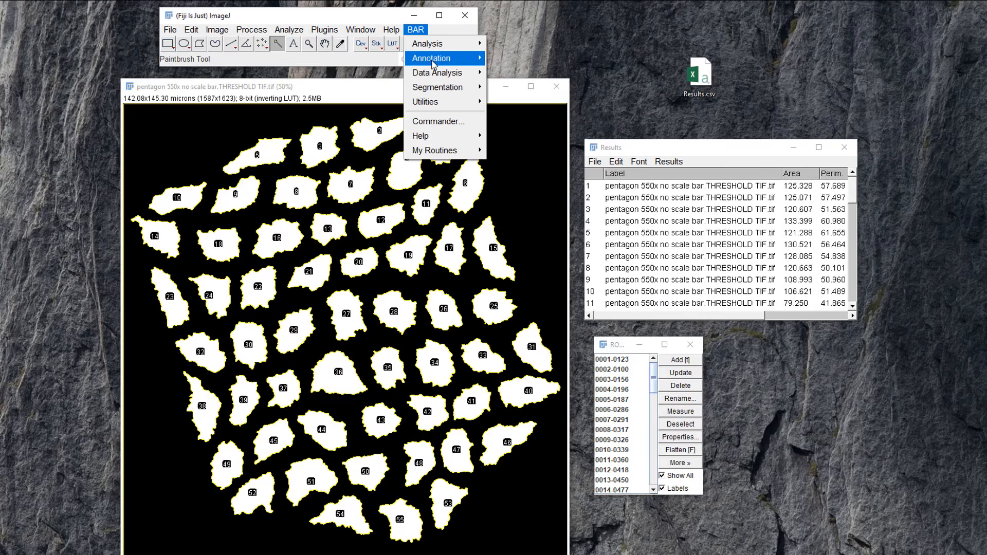
mouse_move(432, 64)
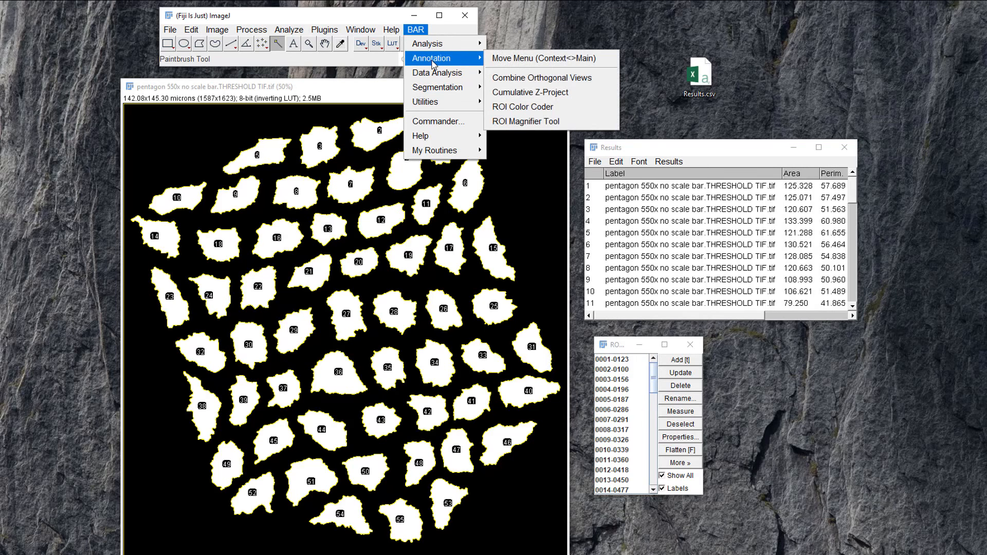
click(533, 110)
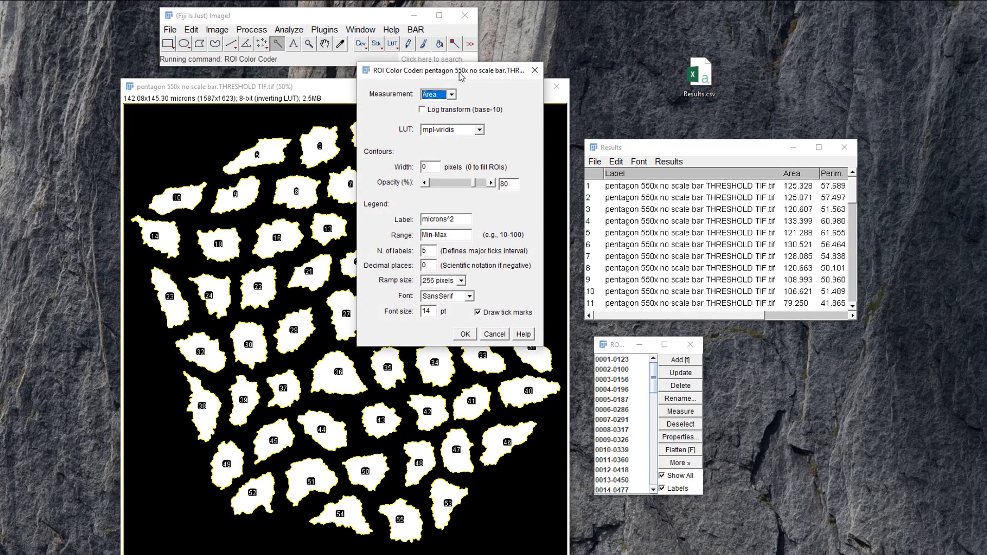
drag(461, 75, 688, 79)
click(677, 102)
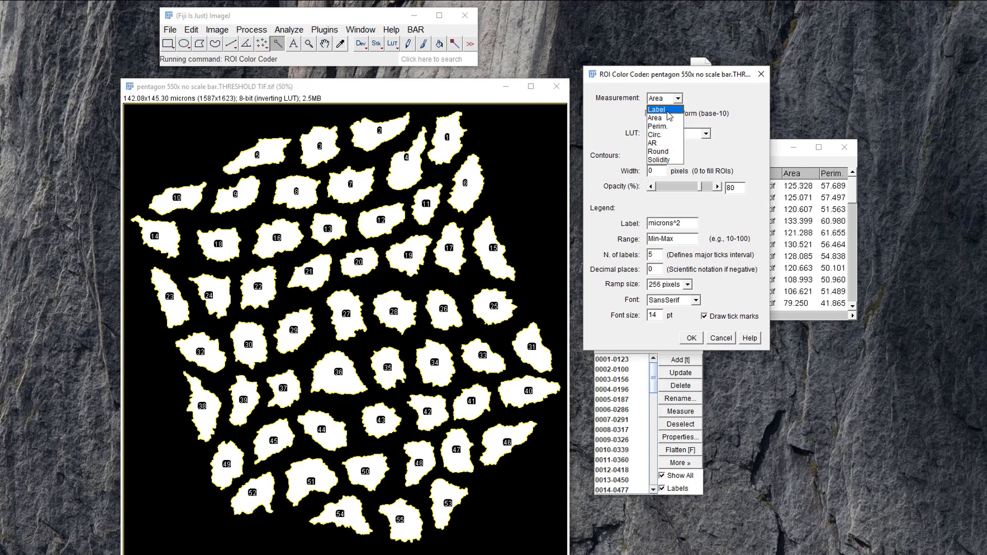
click(668, 110)
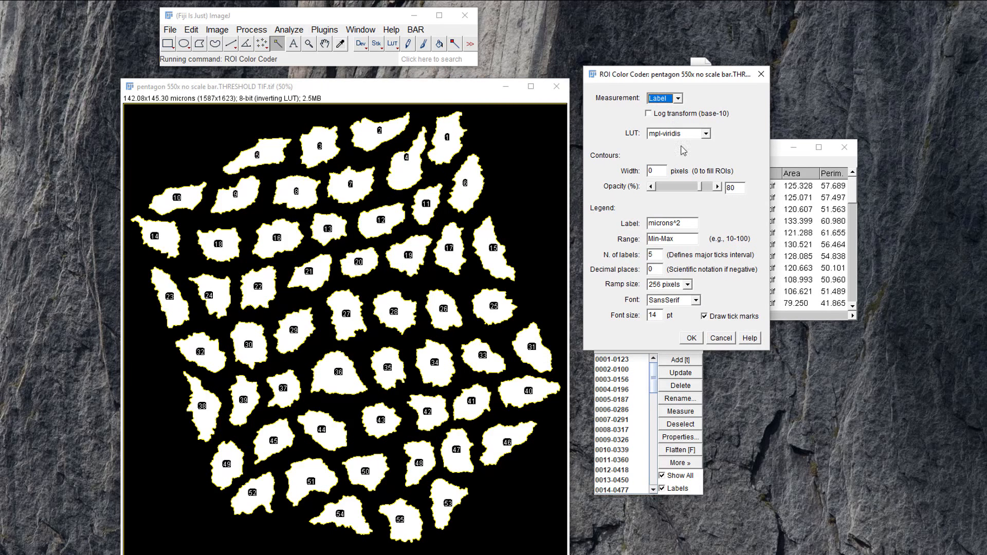
click(678, 102)
click(664, 118)
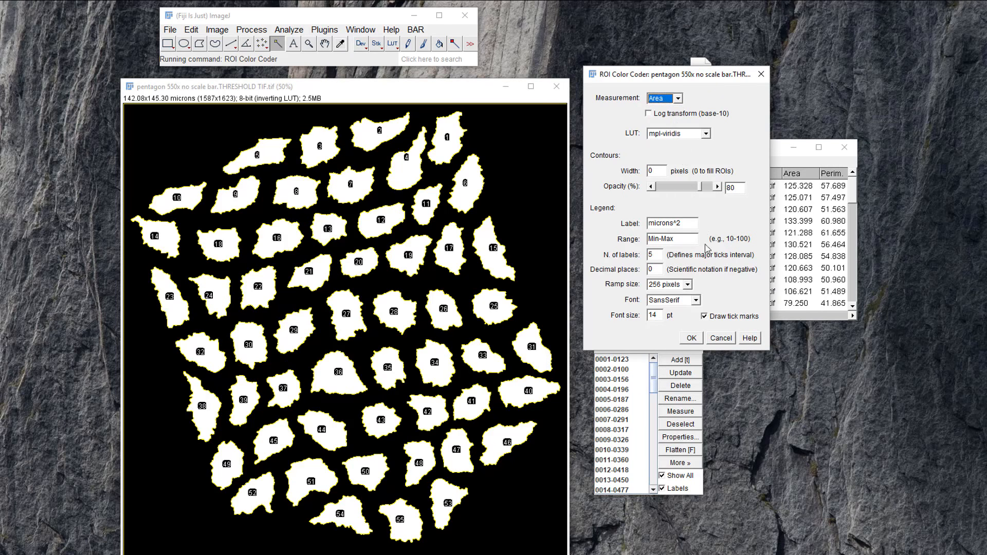
click(691, 339)
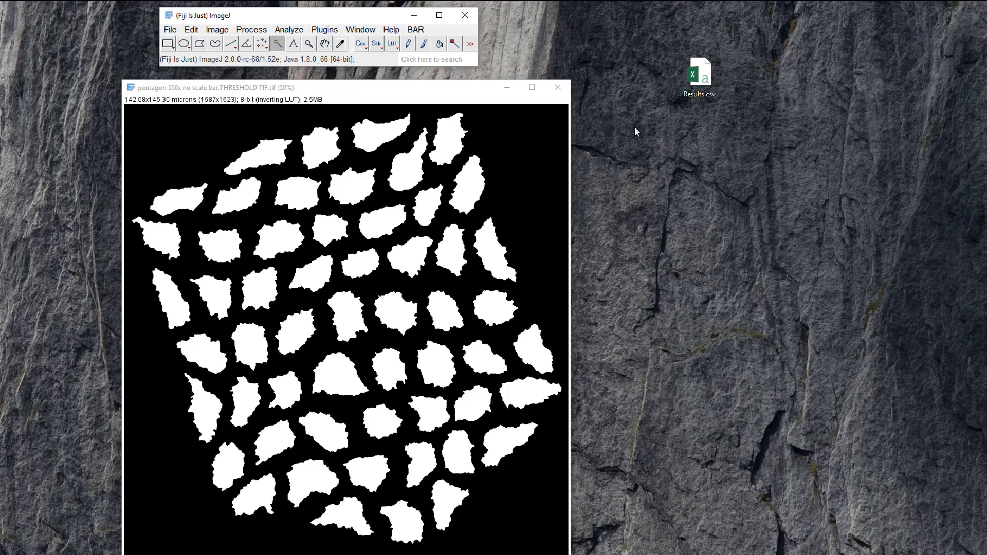
Run Analyze Particles on the thresholded image with Record starts enabled, displaying results and adding the particles to the Manager.
click(298, 30)
click(320, 63)
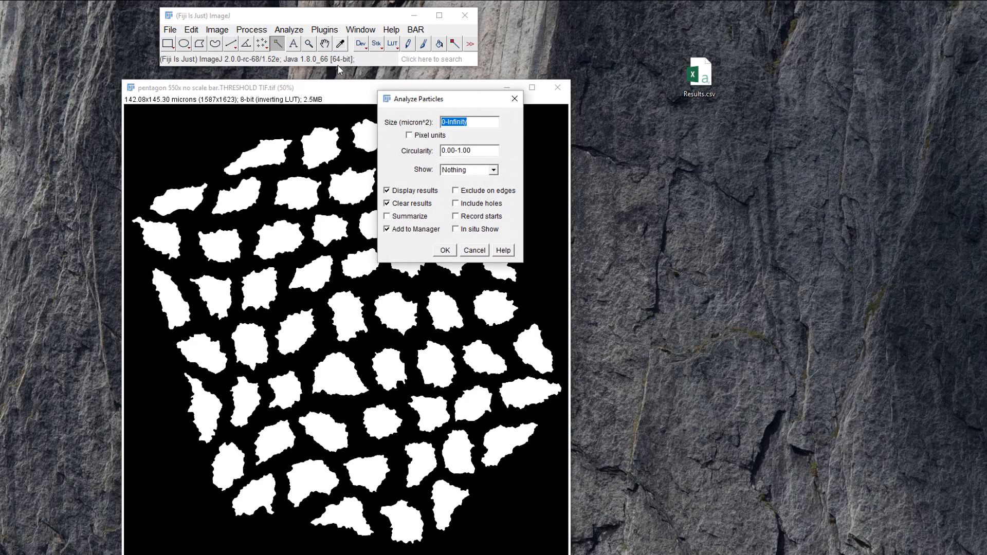
drag(424, 104, 642, 114)
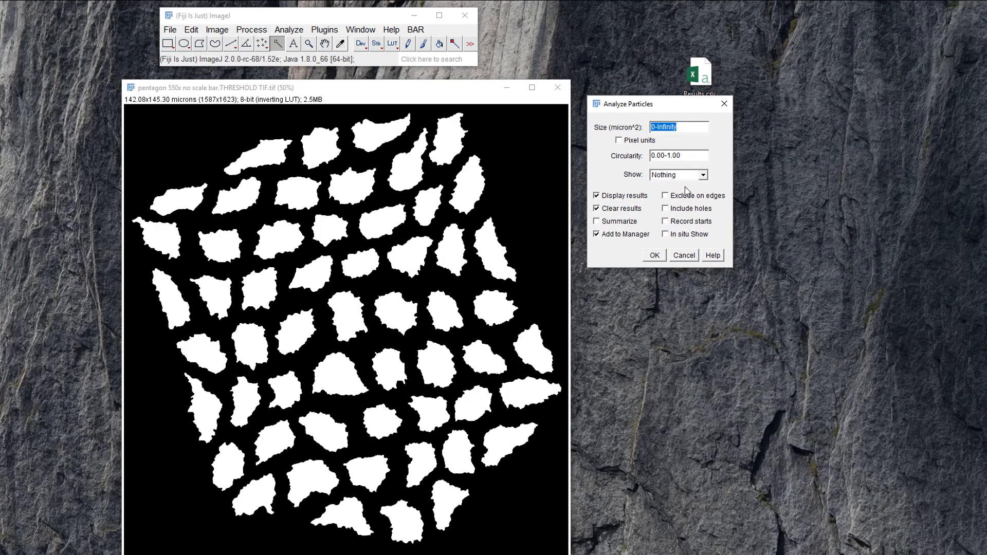
click(667, 224)
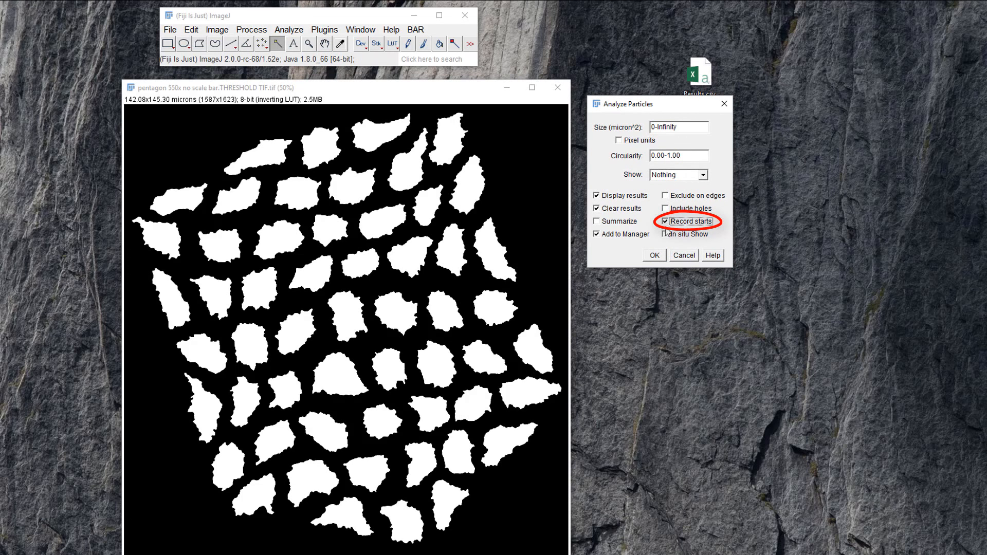
click(655, 256)
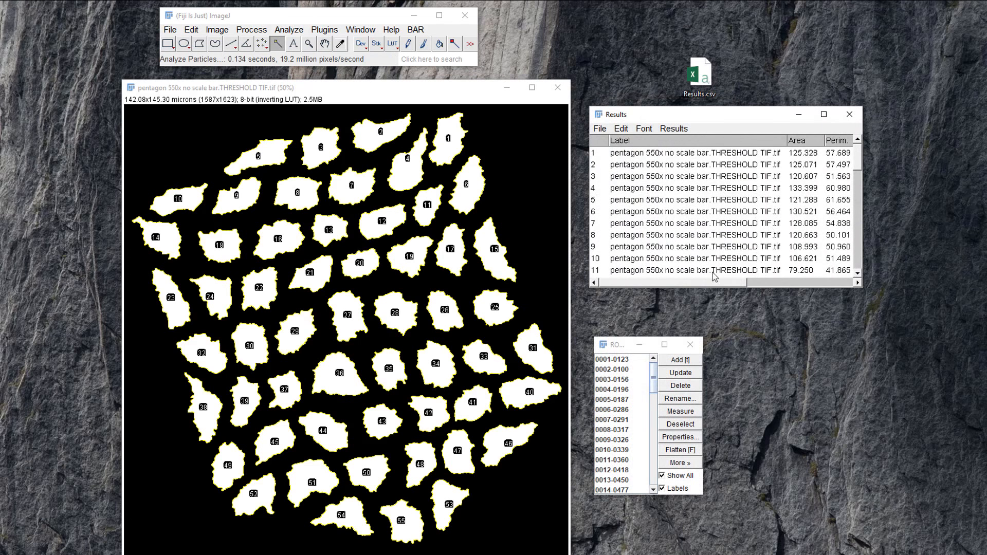
mouse_move(715, 285)
mouse_down()
mouse_move(814, 288)
mouse_move(704, 286)
mouse_up()
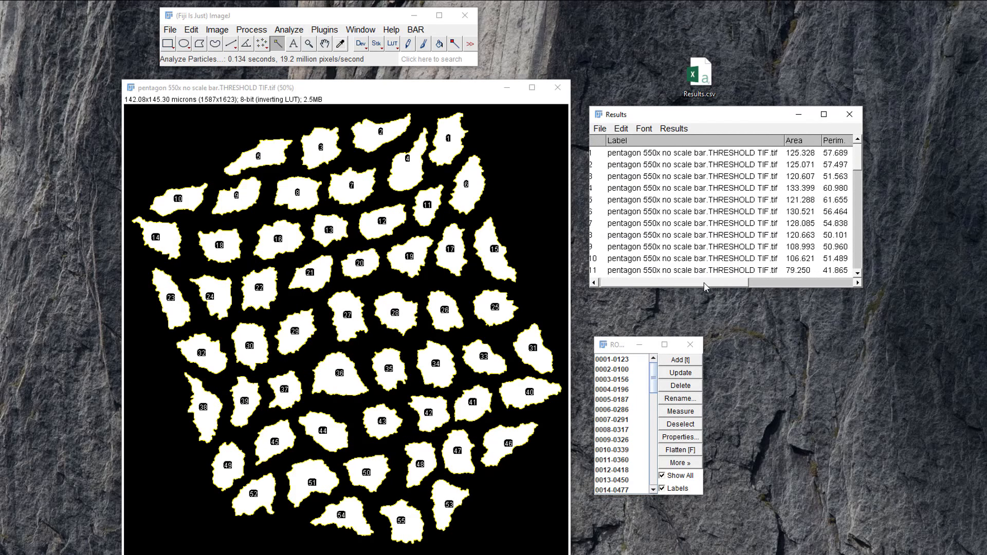
Run the Graph plugin on the mask for edge distances with neighbors closer than 10, showing lines, distance labels and the matrix.
click(325, 29)
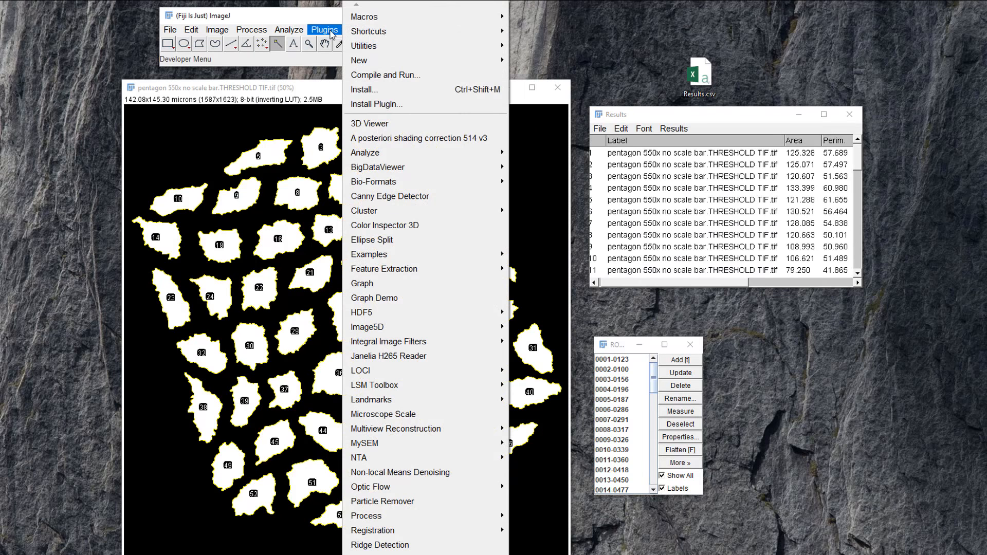
click(411, 282)
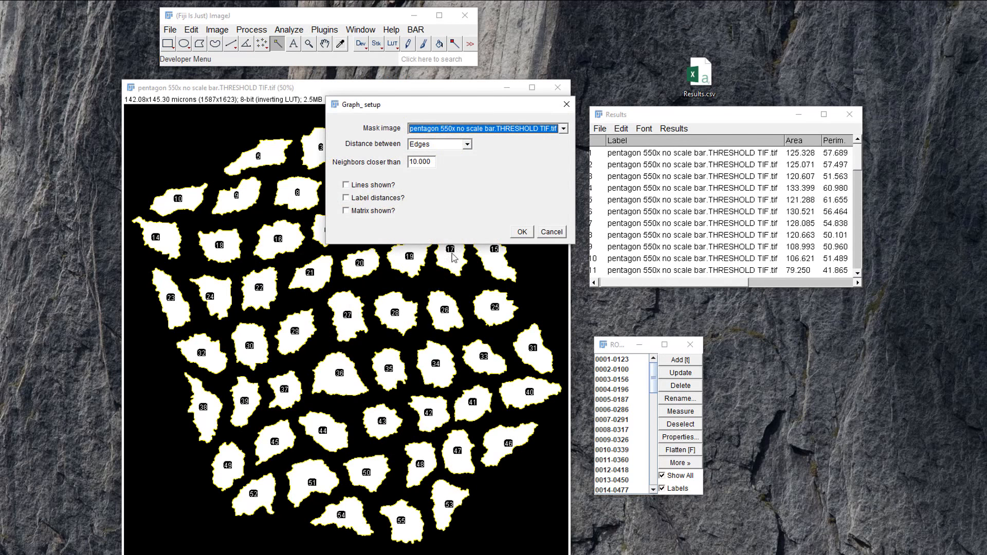
click(346, 185)
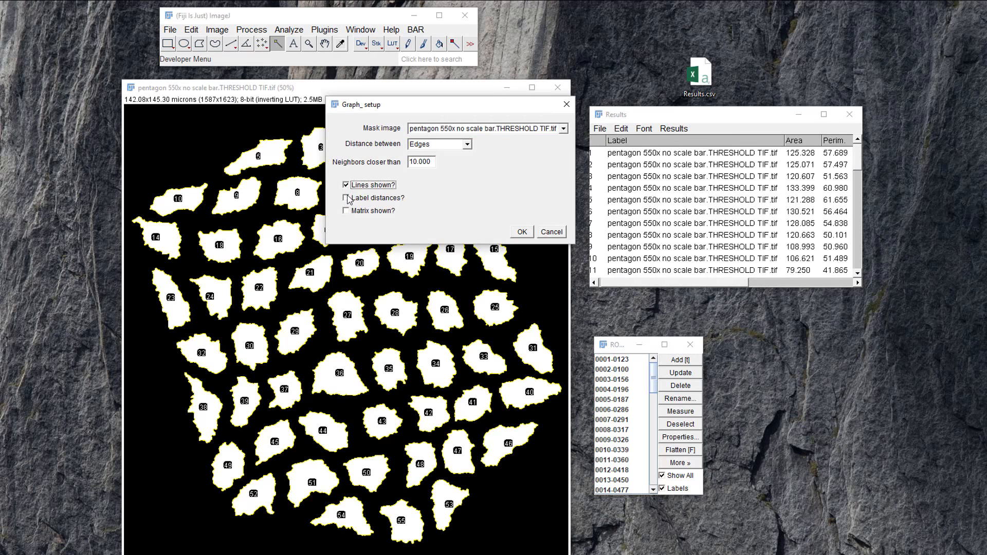
click(346, 198)
click(346, 211)
drag(452, 109, 820, 264)
click(893, 390)
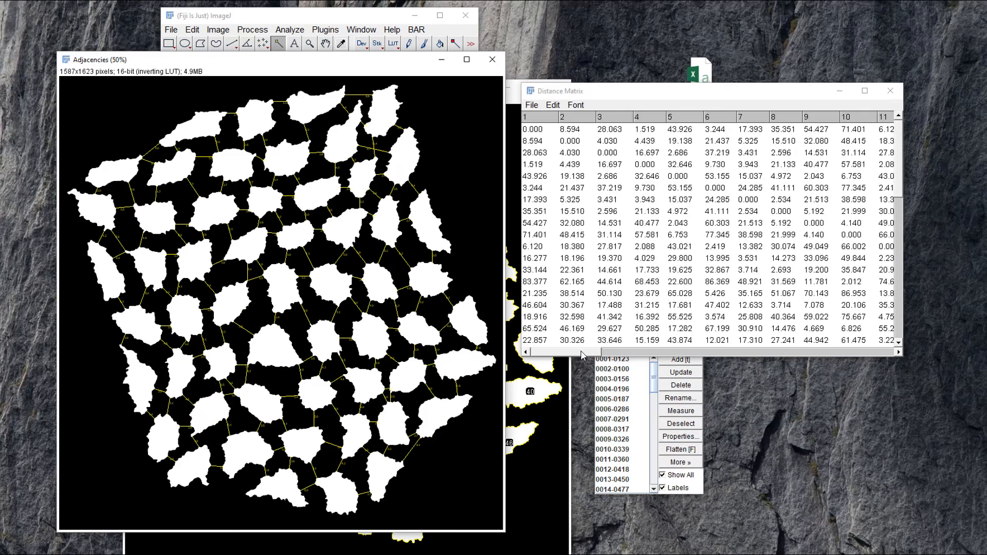
Examine the Distance Matrix and the labelled neighbor distances between particles in the Adjacencies image.
mouse_move(583, 354)
mouse_down()
mouse_move(882, 360)
mouse_move(573, 360)
mouse_up()
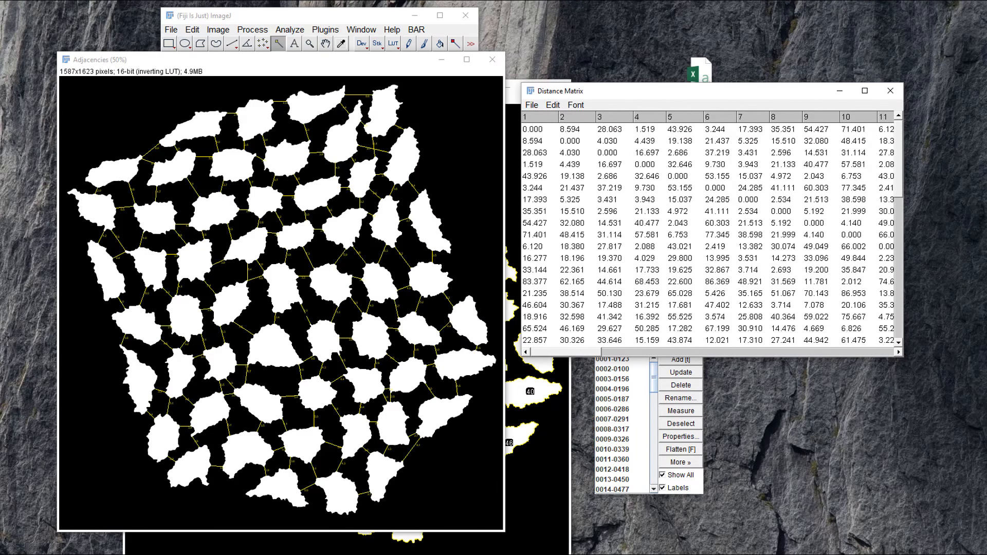
scroll(278, 309, up, 2)
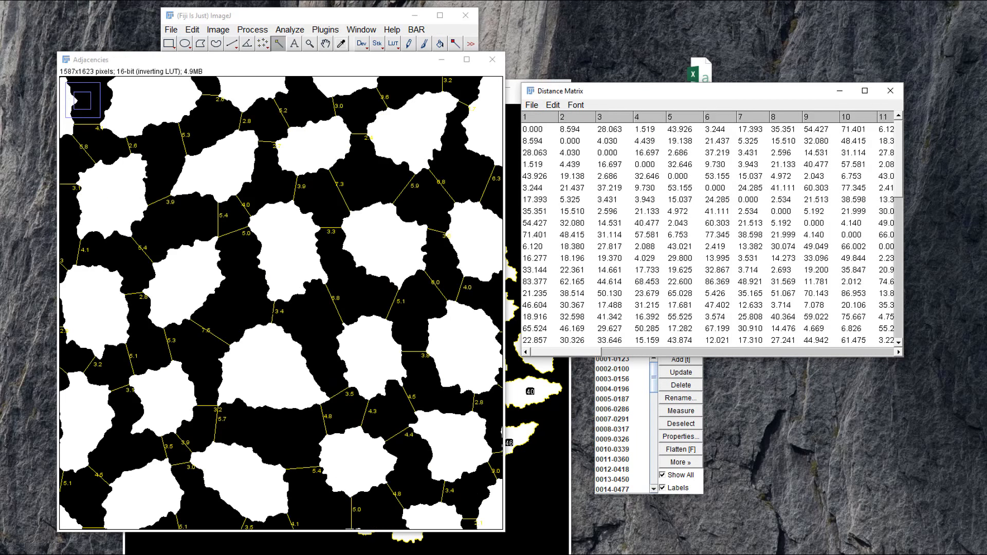
scroll(279, 310, down, 2)
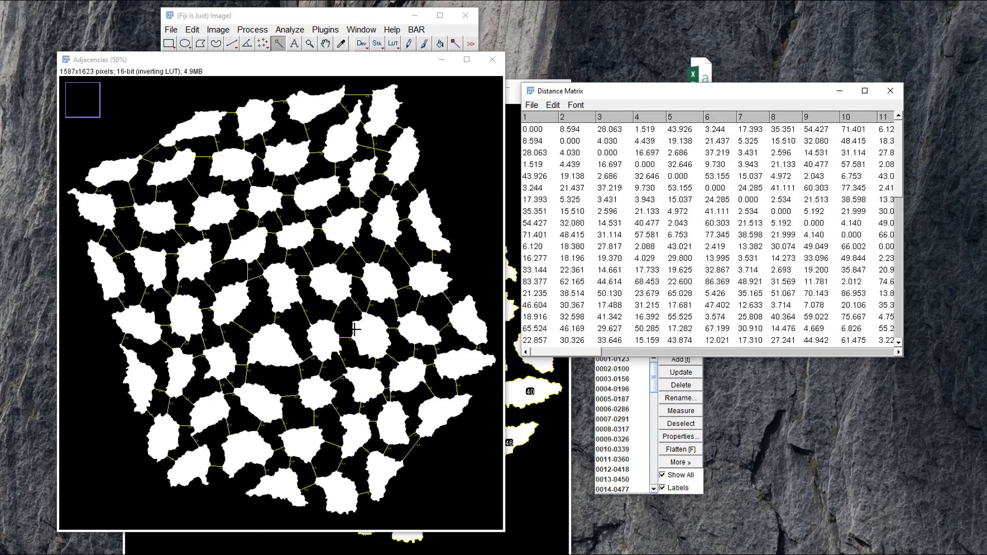
scroll(355, 329, up, 4)
scroll(356, 318, down, 3)
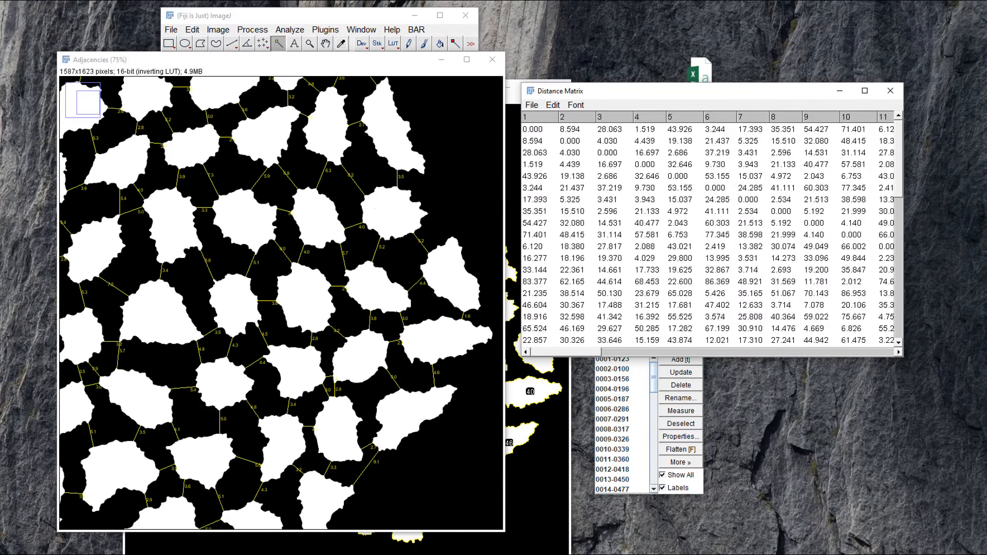